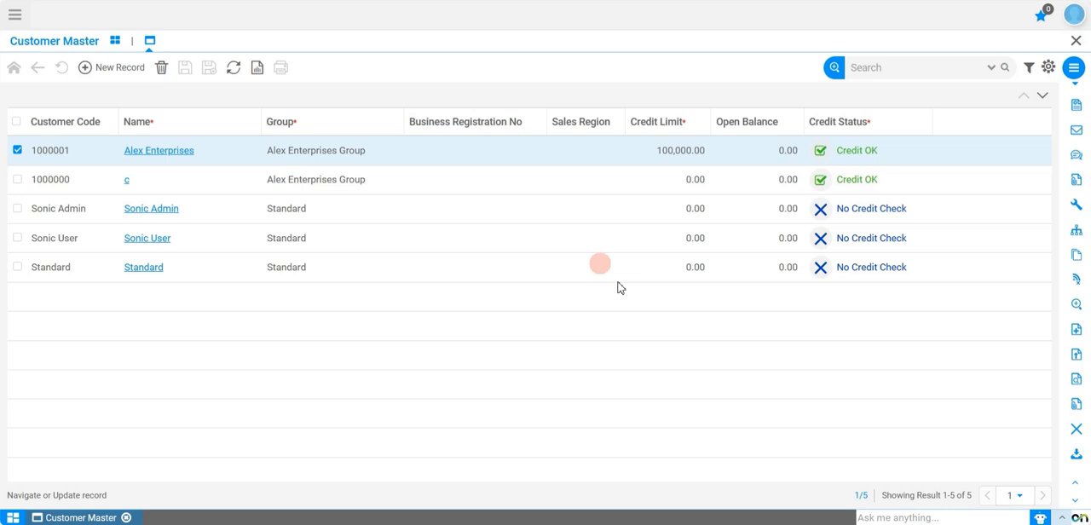
Step: Open the Alex Enterprises customer record, start a new location record and open its Address field for editing
left_click(164, 152)
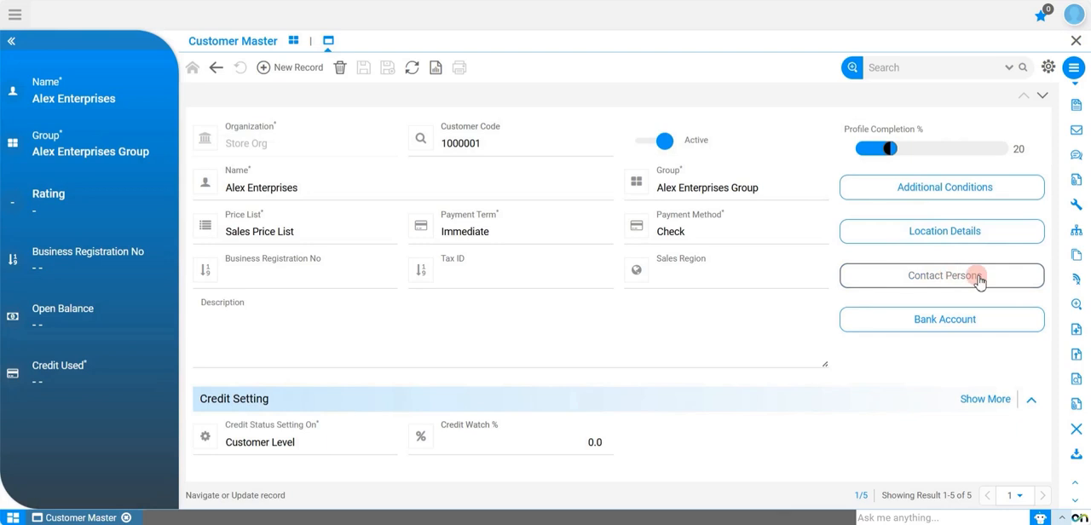
left_click(931, 235)
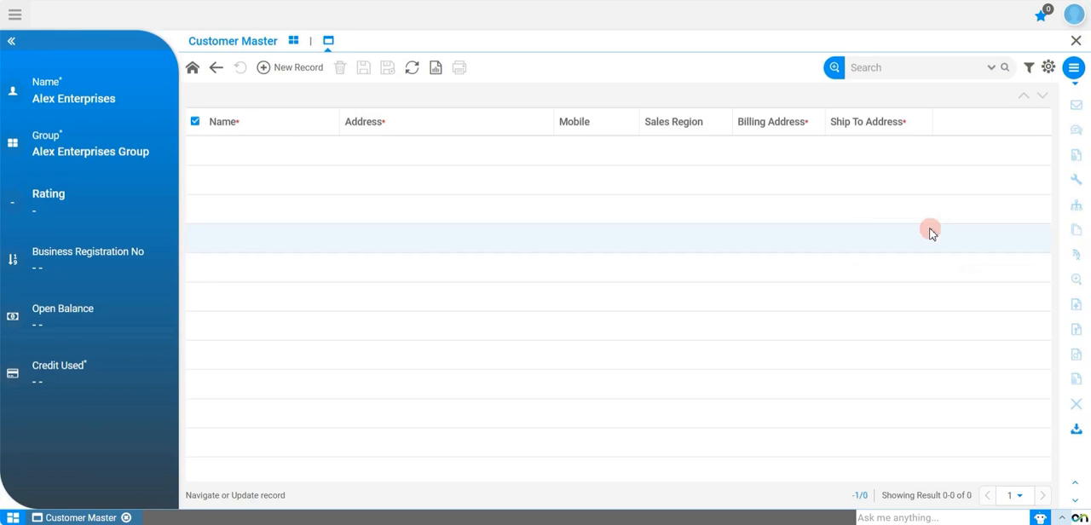
left_click(289, 68)
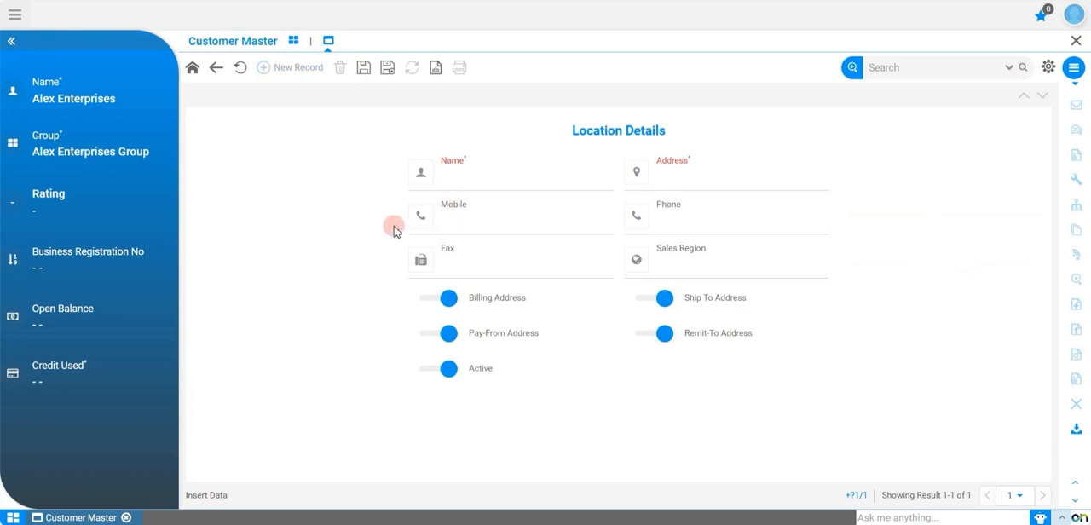
left_click(586, 259)
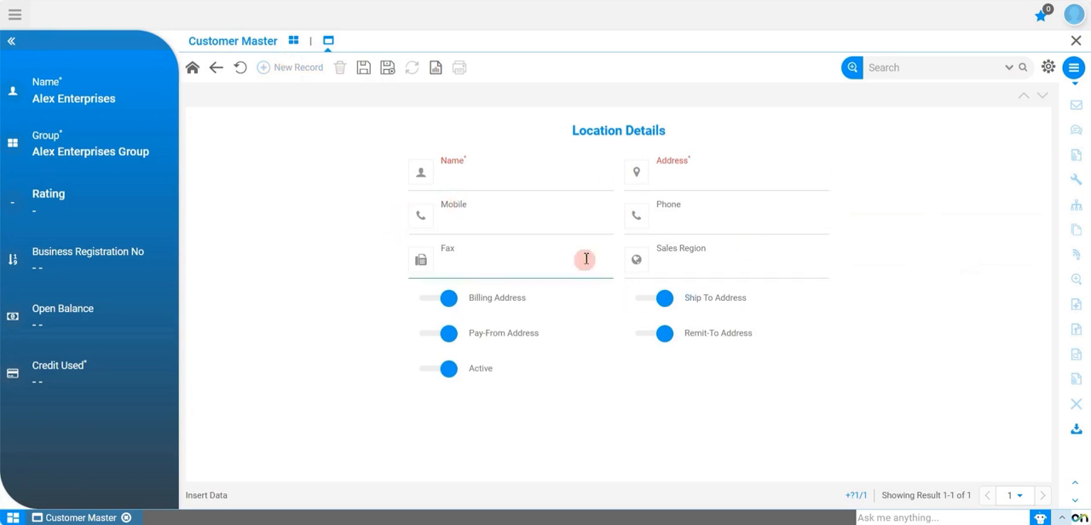
left_click(754, 177)
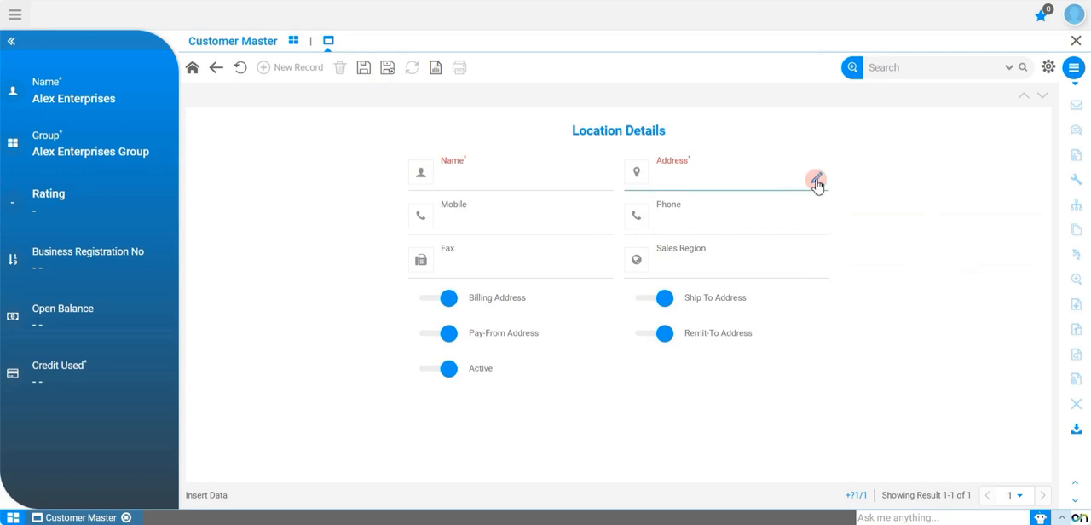
left_click(816, 181)
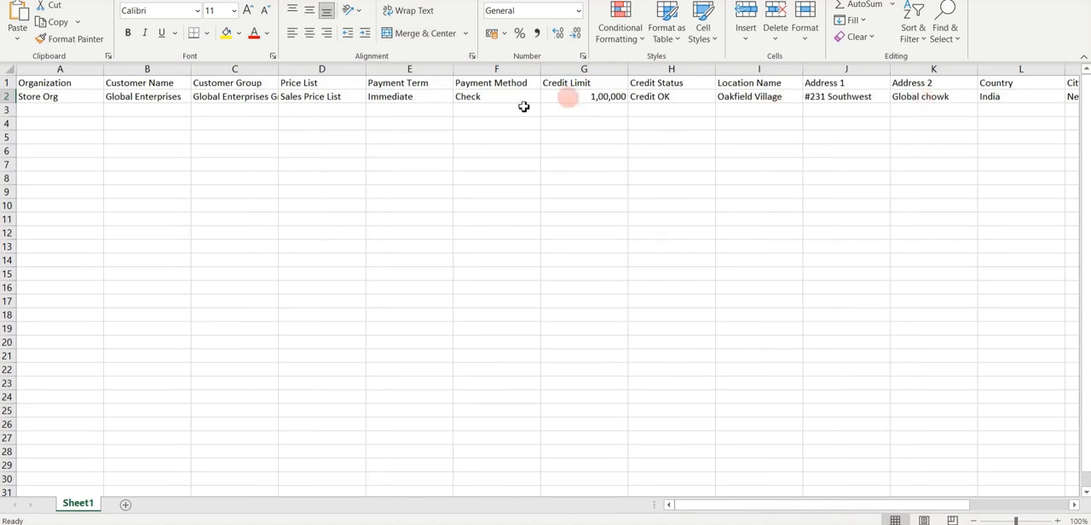
Step: Review the customer, location and address columns in the Excel sheet
scroll(827, 134, "right", 3)
scroll(826, 135, "left", 1)
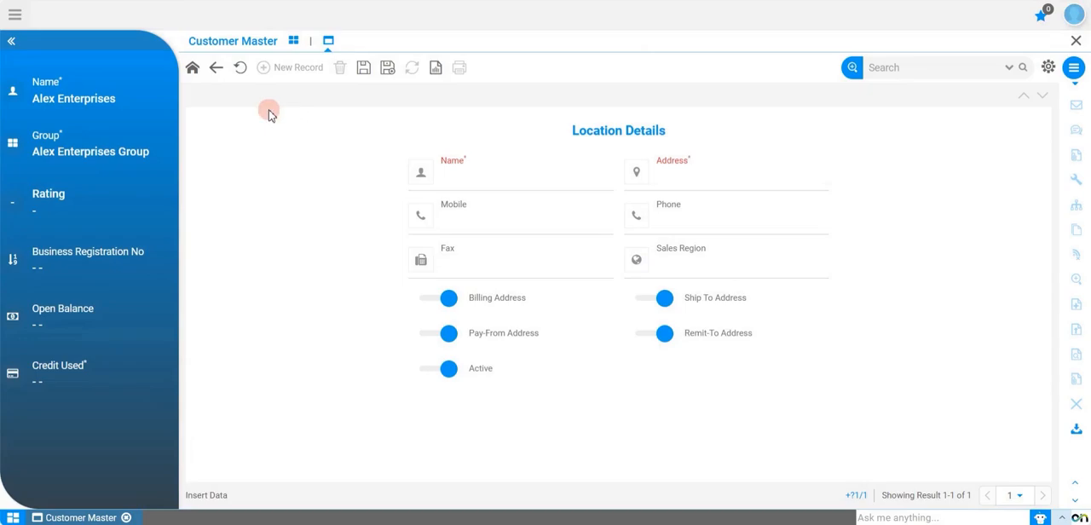
Step: Leave the unsaved location record and open the customer import map with the CustomerMaster_details mapping
left_click(219, 72)
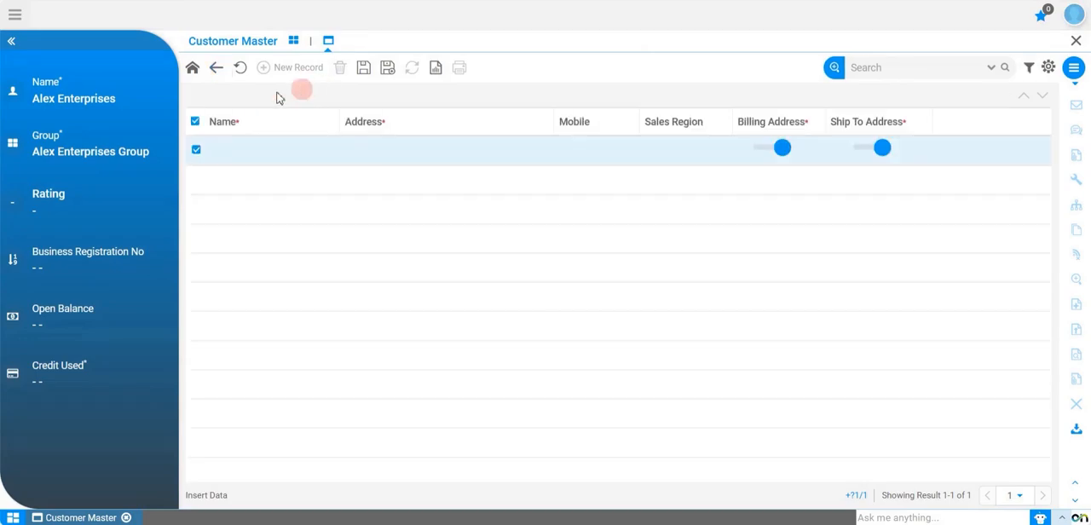
left_click(219, 73)
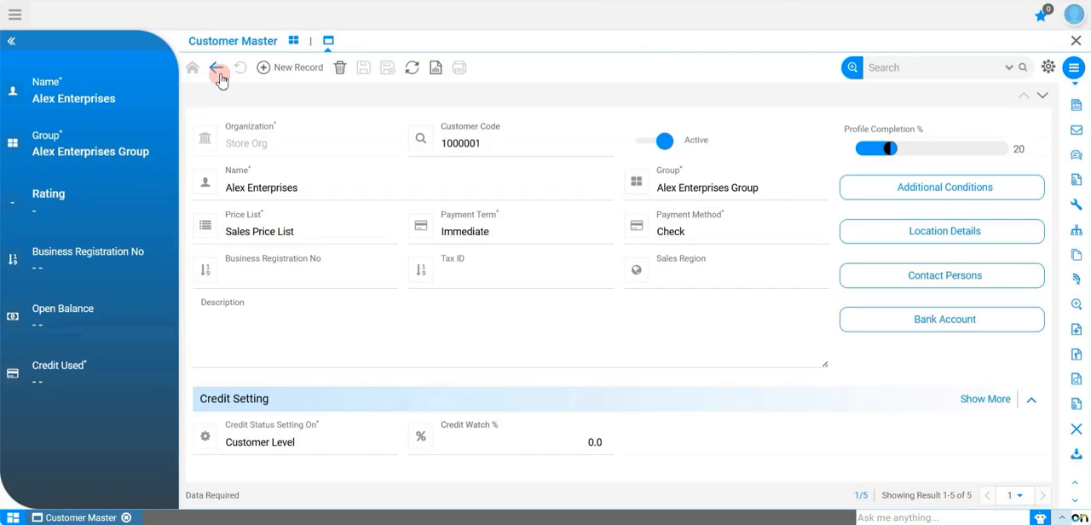
left_click(1077, 458)
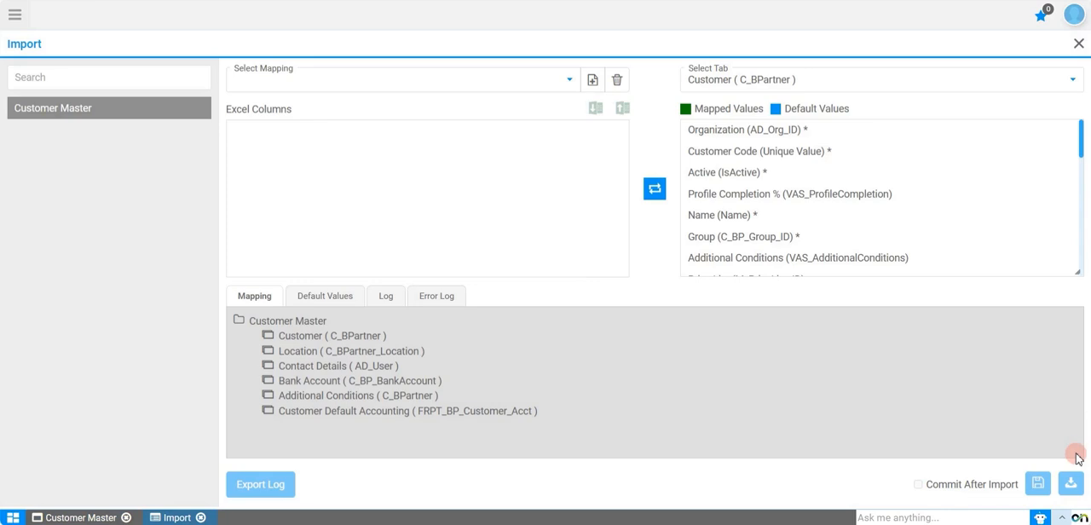
left_click(547, 79)
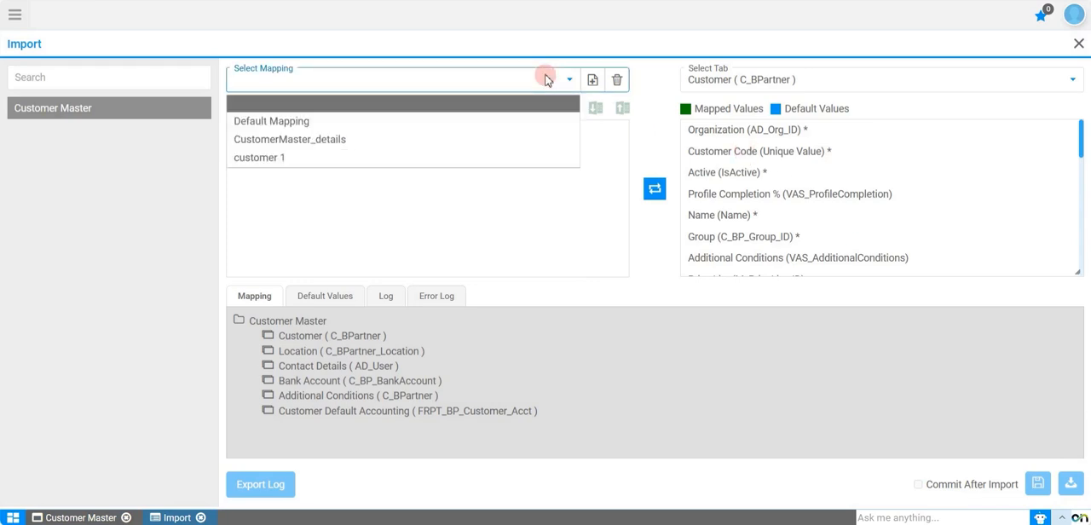
left_click(524, 143)
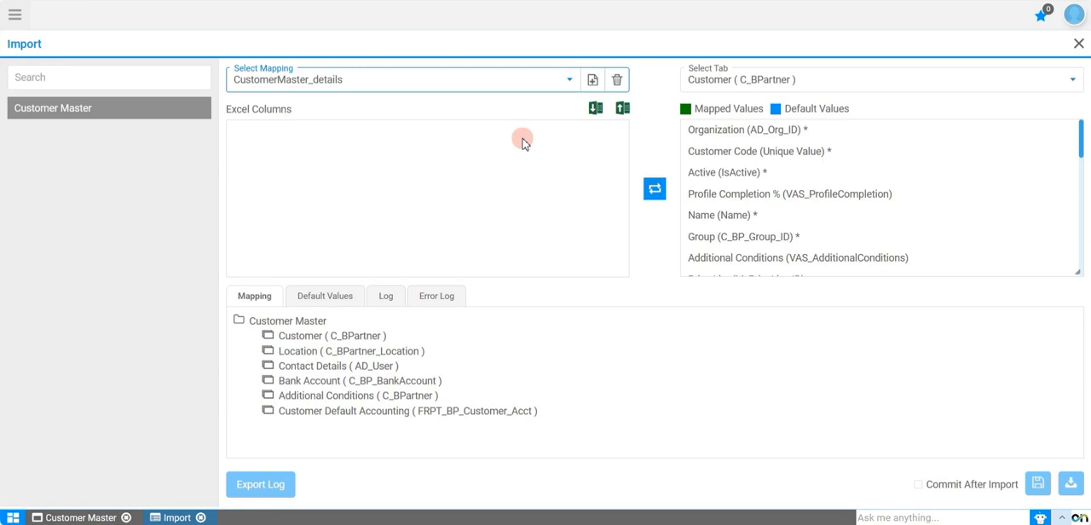
Step: Load the columns of Customer2.xlsx into the import mapping
left_click(622, 109)
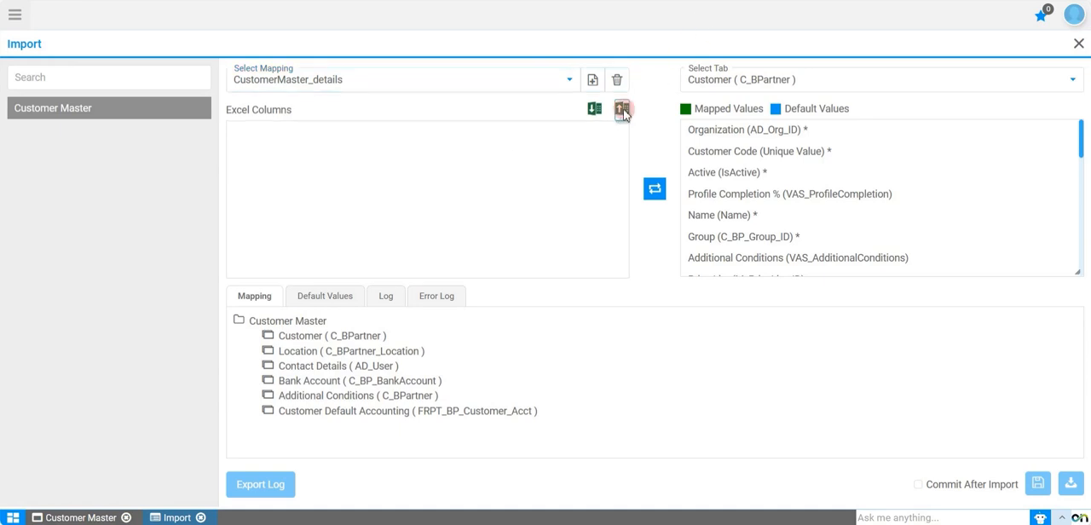
type("C")
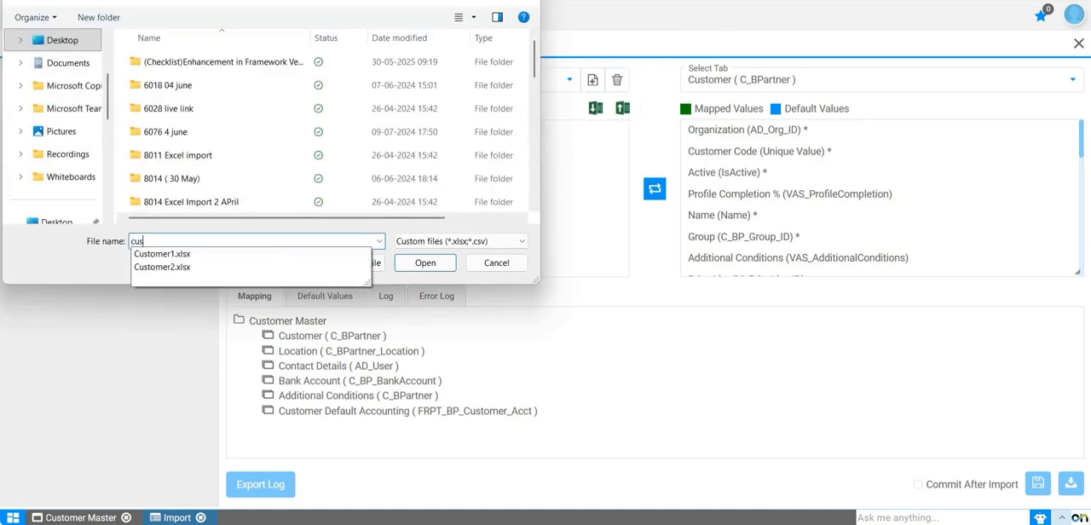
key("Down")
key("Down")
key("Return")
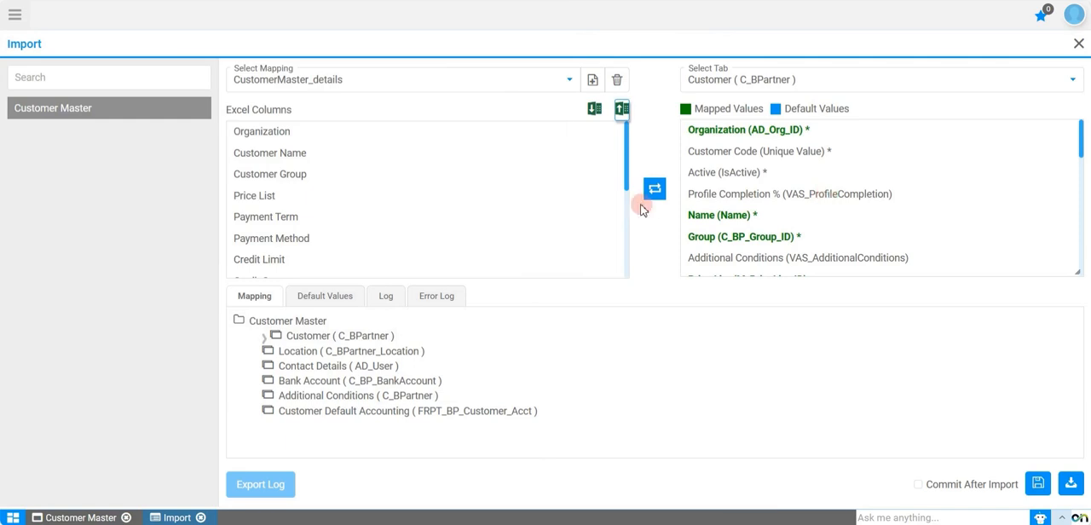
Step: Review the mapped Customer fields and switch the mapping target to Location (C_BPartner_Location)
scroll(517, 217, "down", 1)
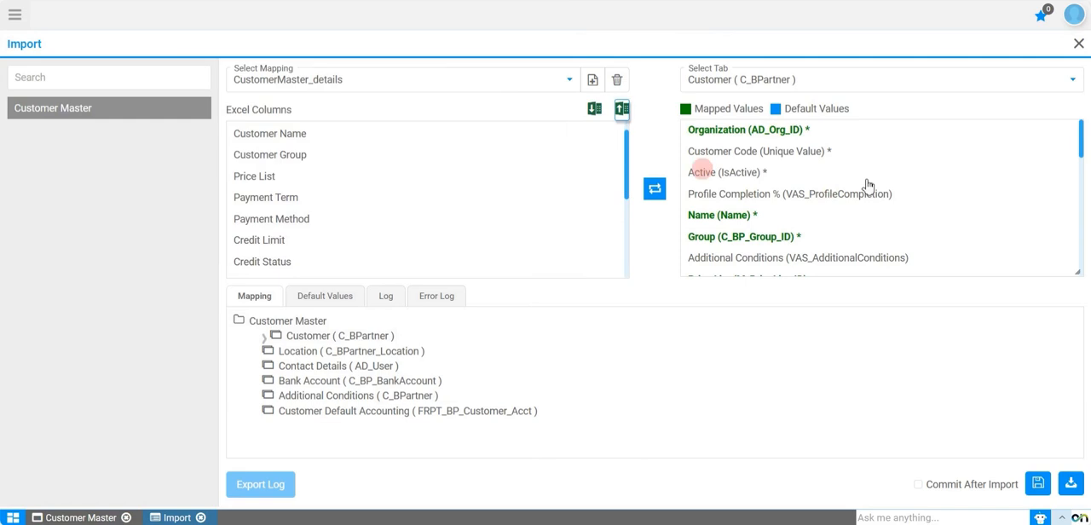
scroll(855, 198, "down", 1)
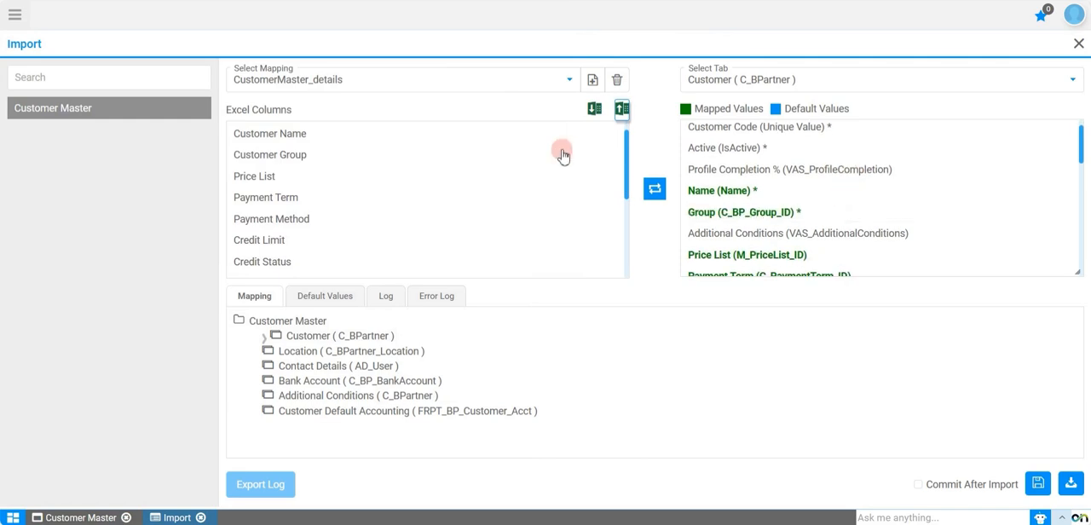
scroll(414, 147, "up", 1)
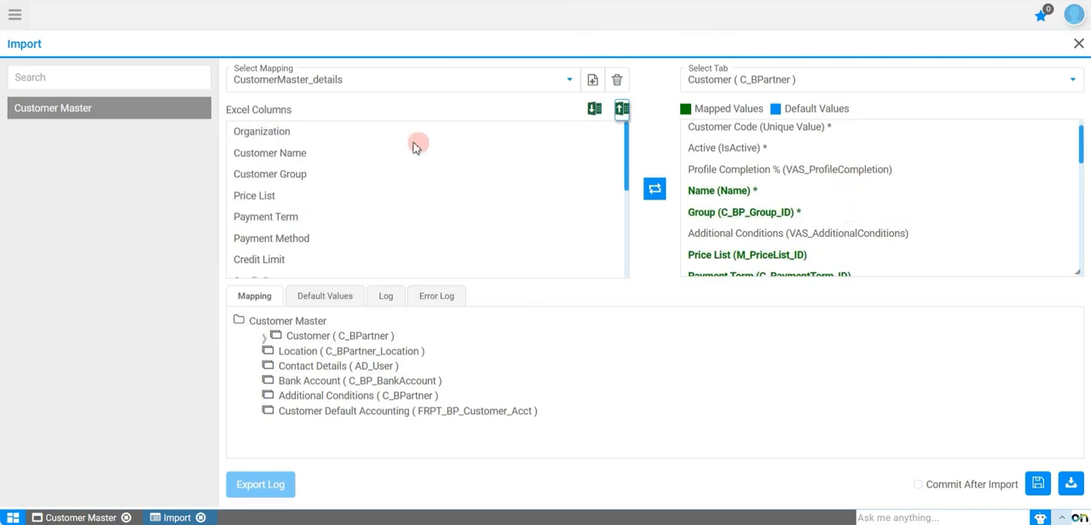
left_click(777, 88)
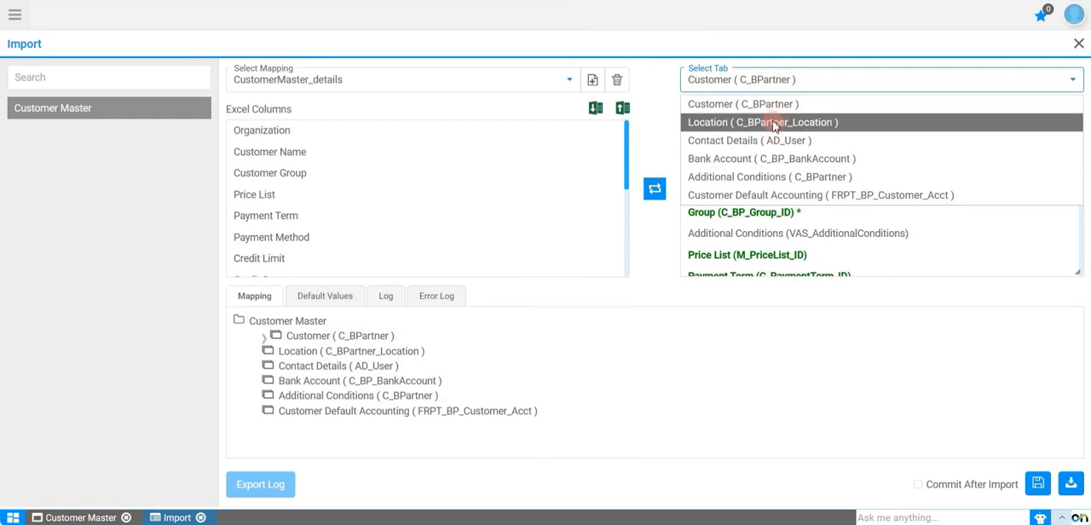
left_click(771, 126)
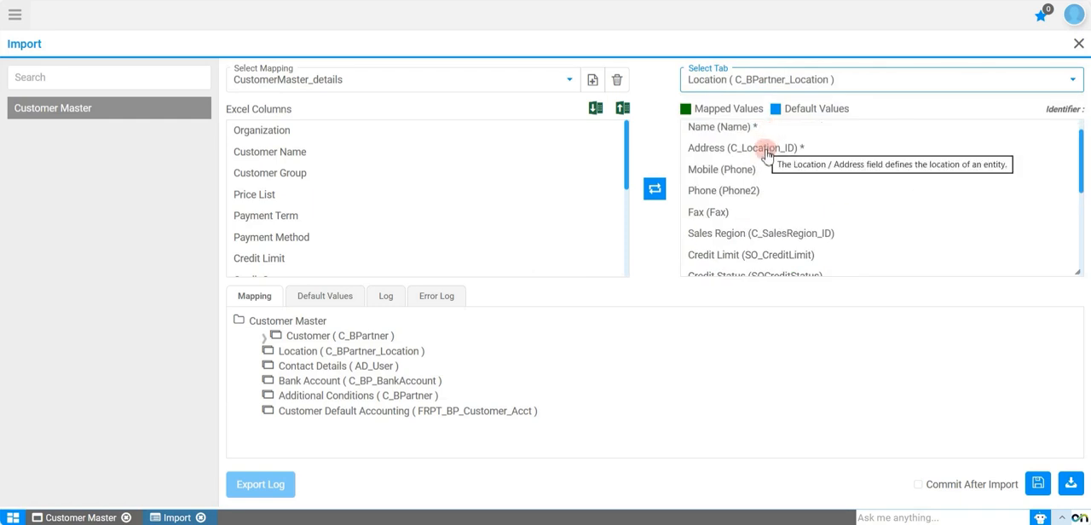
Step: Map the Location Name Excel column to the Name field of the Location table
scroll(764, 203, "down", 2)
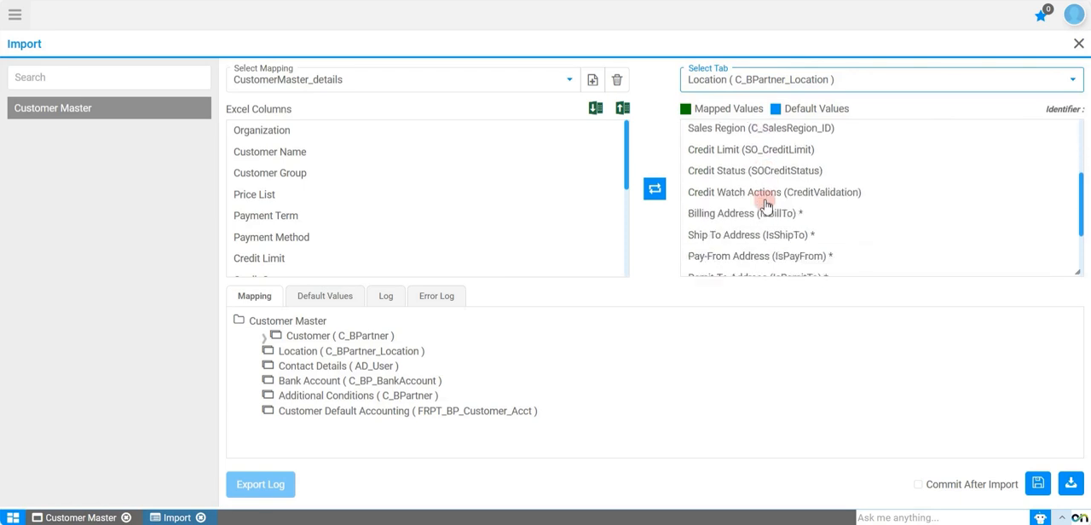
scroll(764, 203, "up", 1)
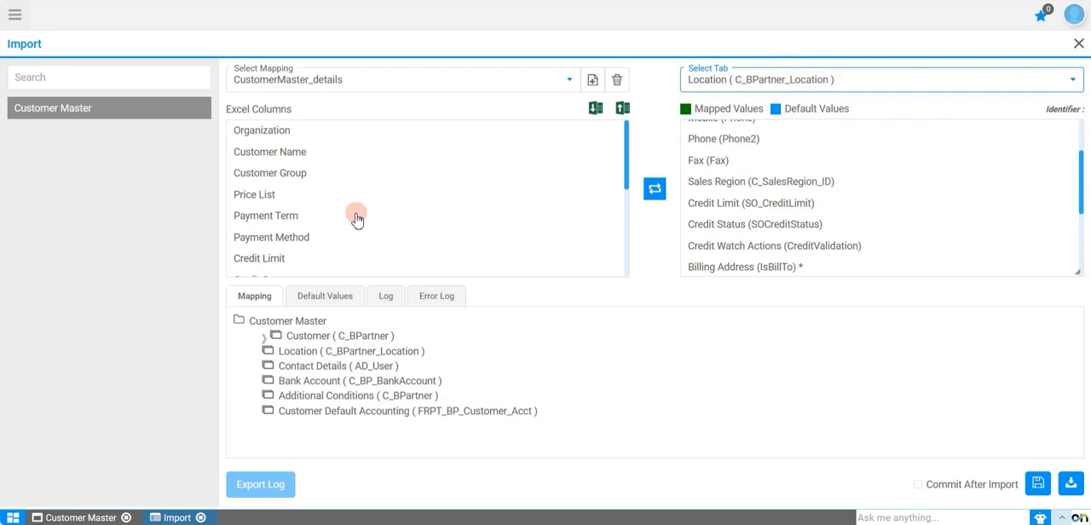
scroll(357, 219, "down", 2)
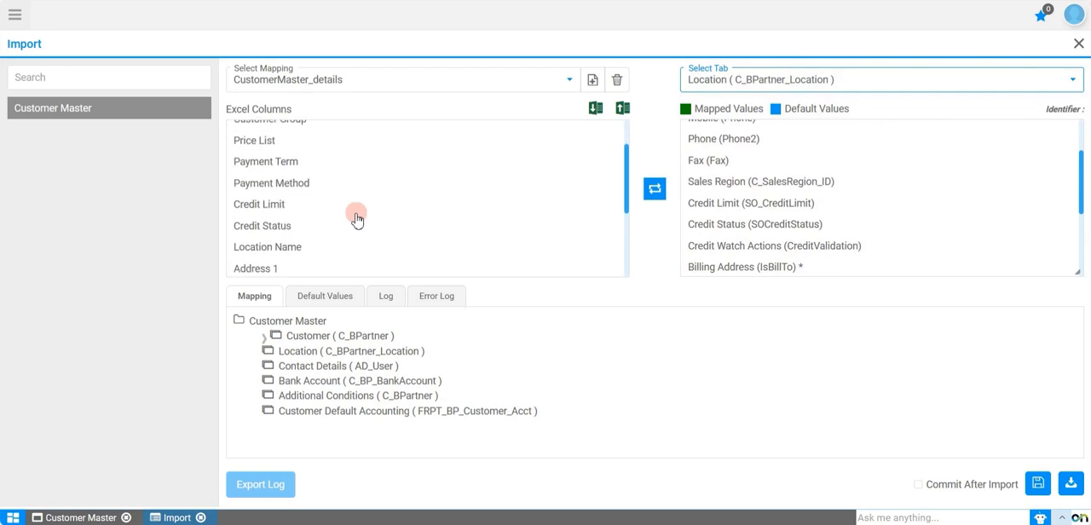
scroll(318, 236, "down", 1)
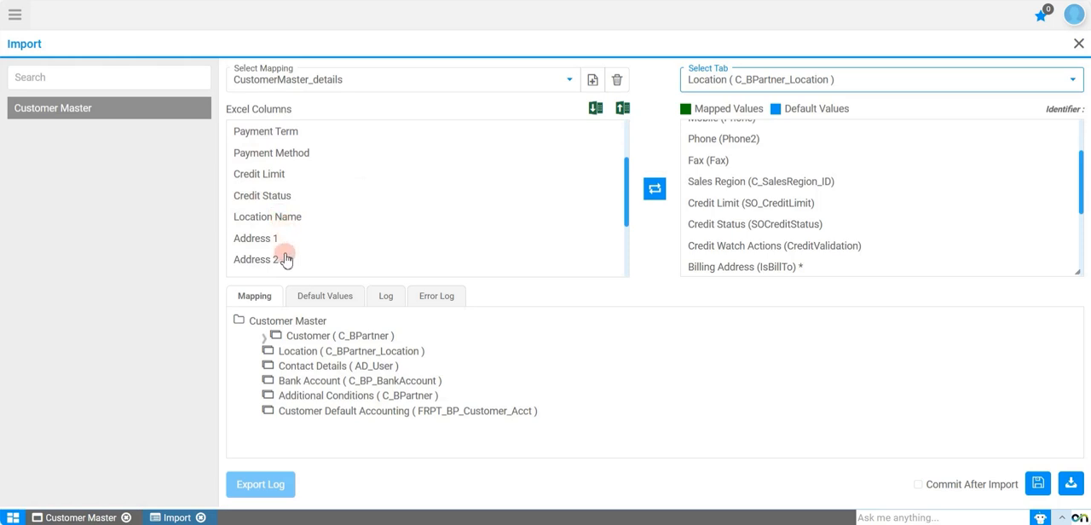
scroll(286, 259, "down", 1)
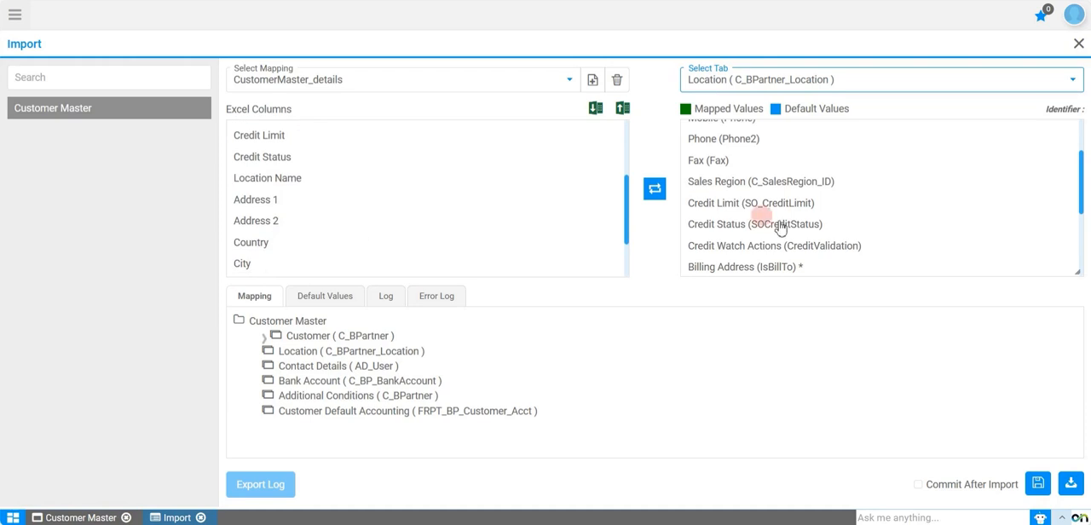
mouse_move(790, 227)
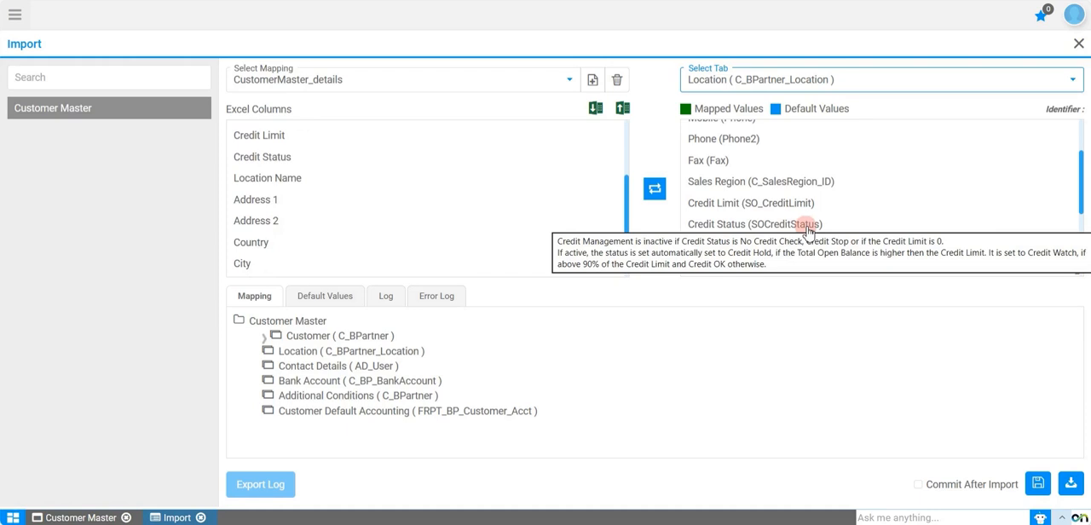
left_click(276, 181)
scroll(757, 171, "up", 3)
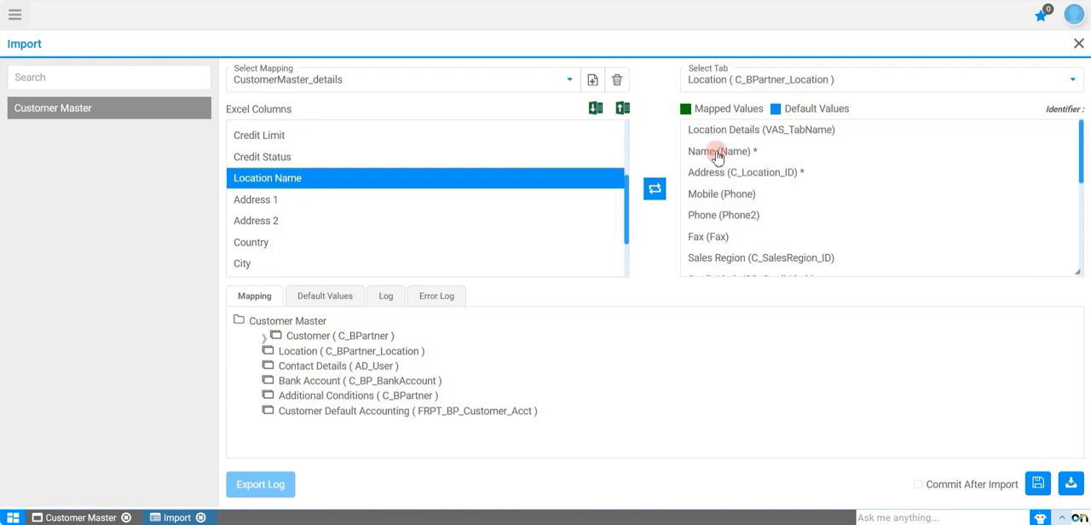
left_click(715, 153)
left_click(656, 194)
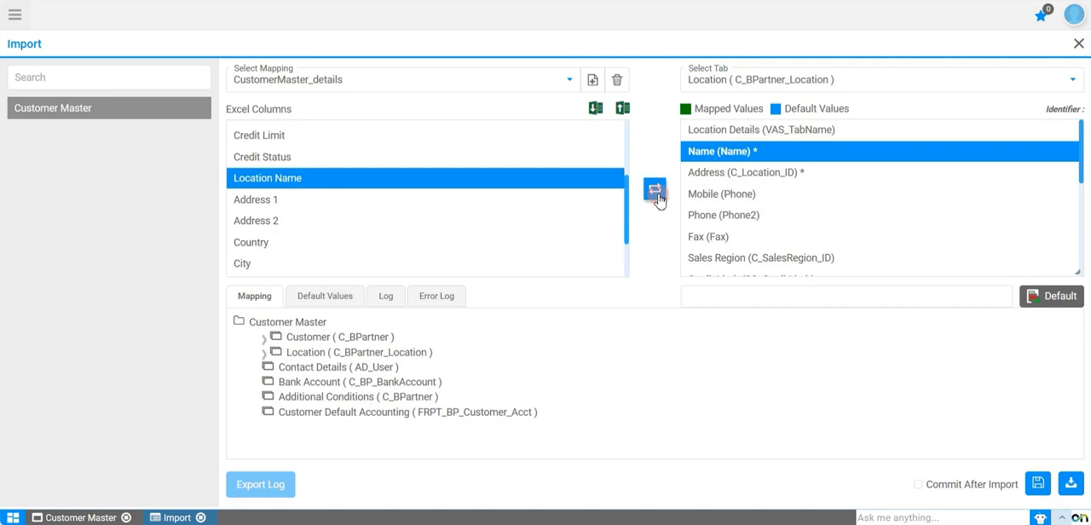
Step: Select the Address 1 Excel column and open the address mapping of the Address (C_Location_ID) field in the Location table
left_click(295, 205)
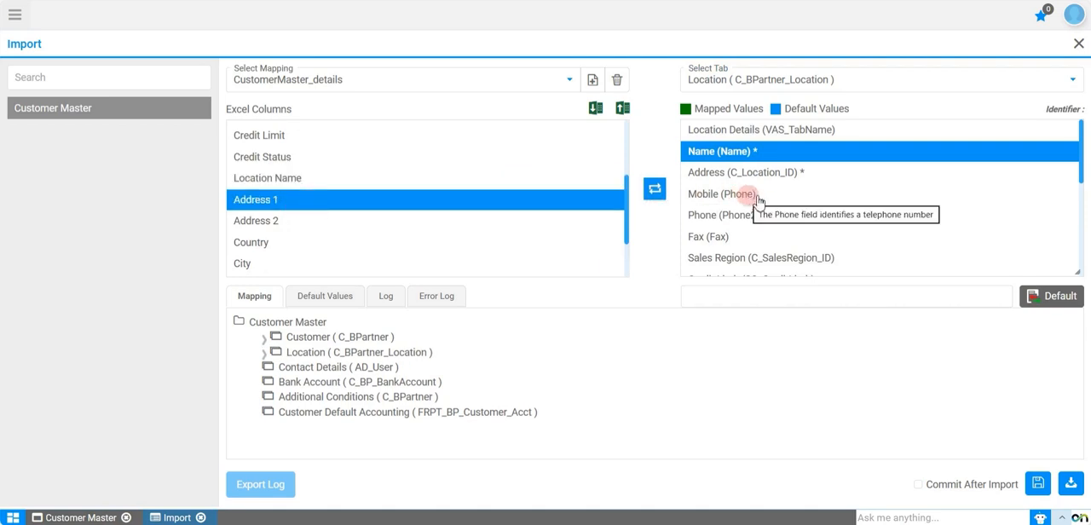
scroll(735, 226, "down", 3)
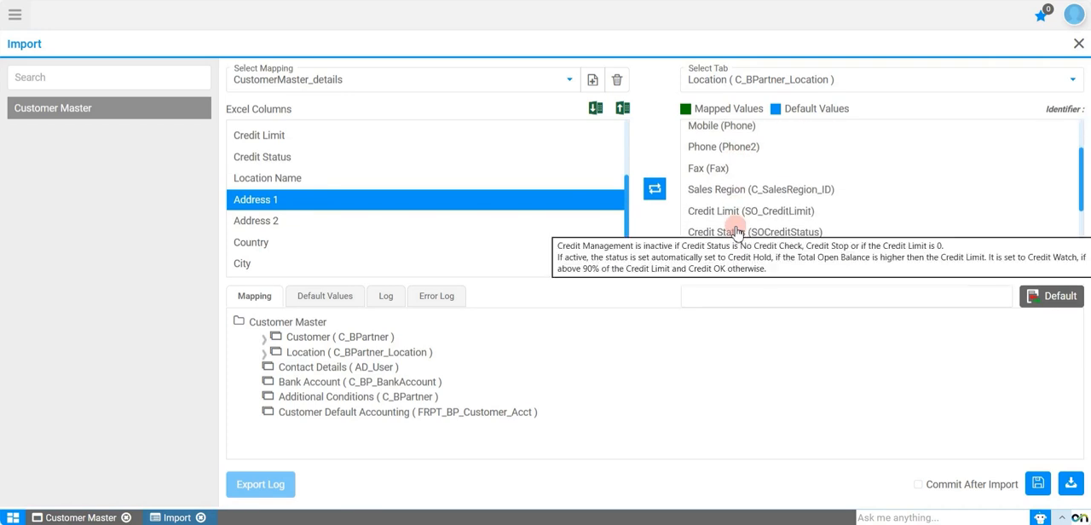
scroll(736, 230, "down", 5)
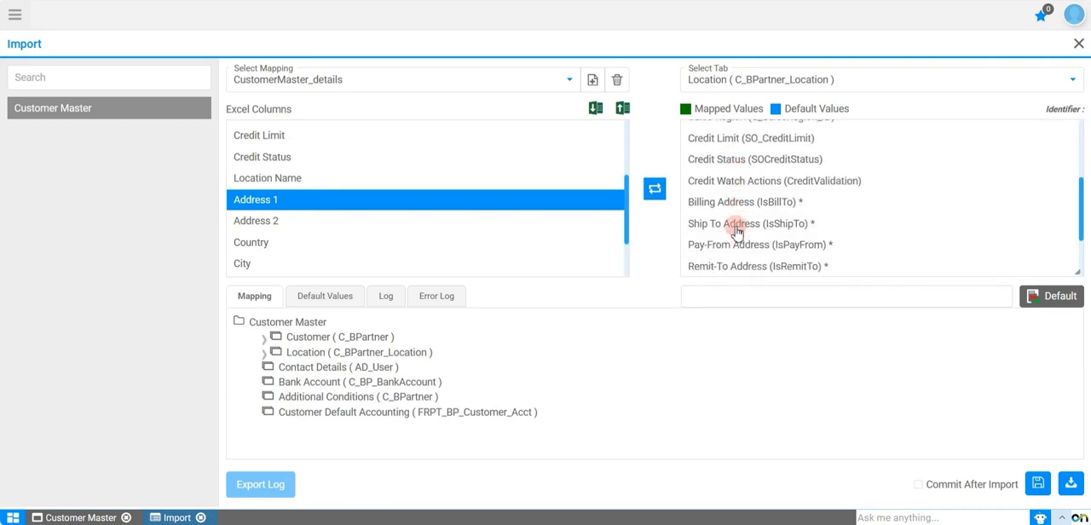
scroll(735, 231, "down", 2)
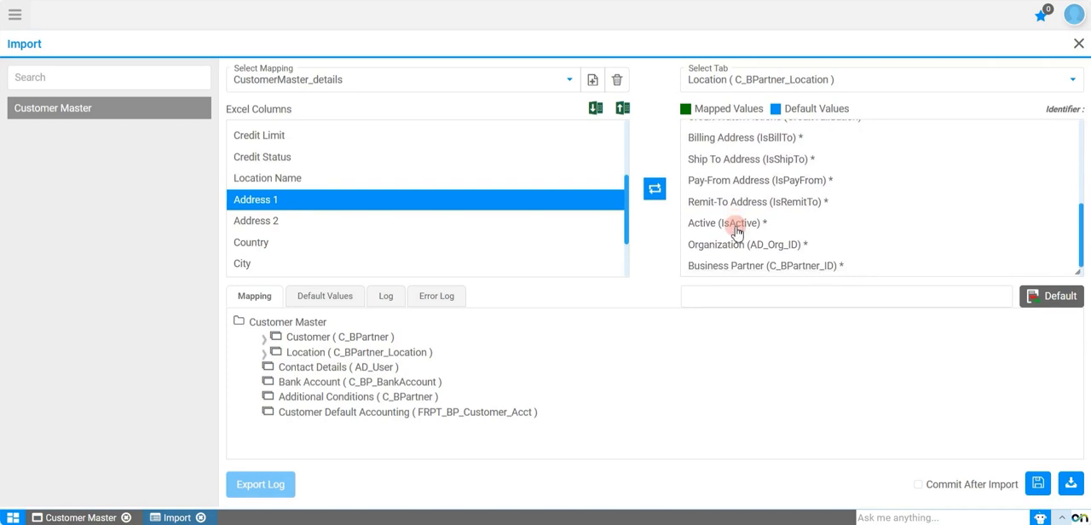
scroll(736, 231, "up", 8)
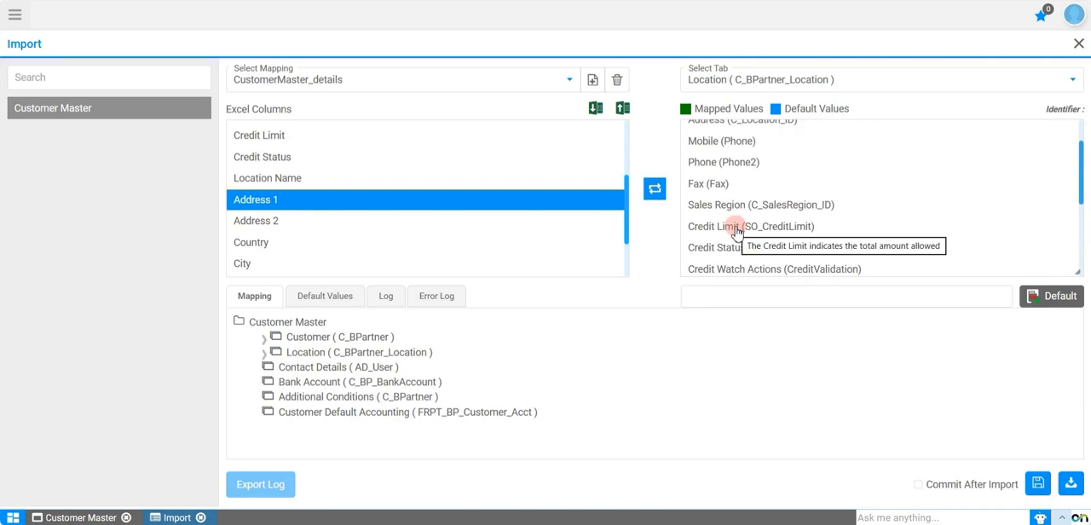
scroll(730, 157, "up", 1)
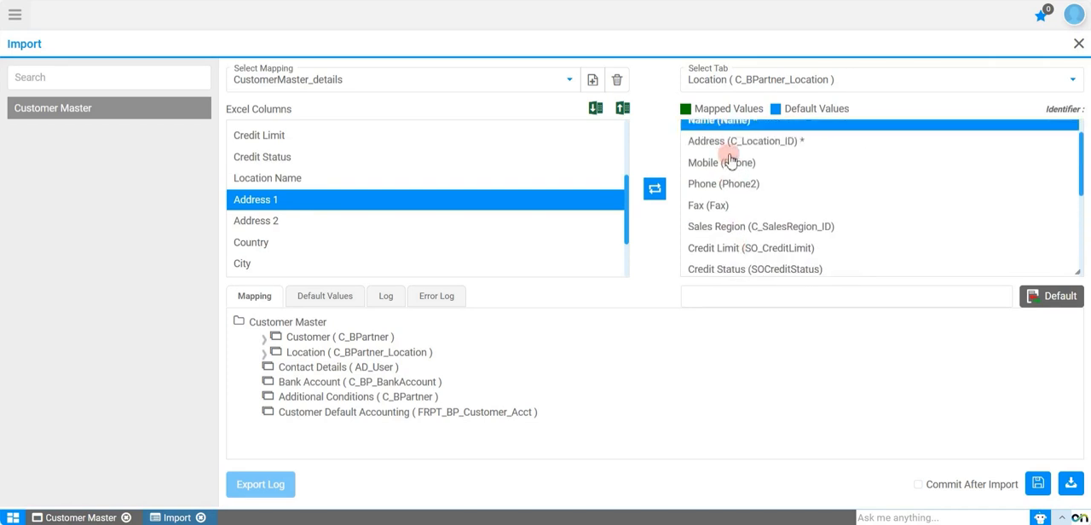
scroll(729, 159, "up", 1)
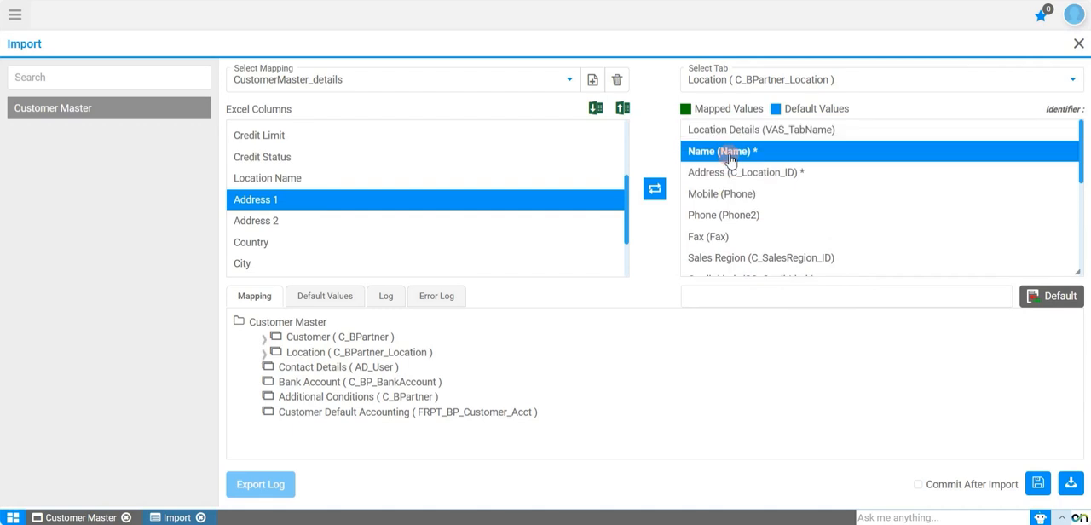
left_click(729, 171)
double_click(729, 173)
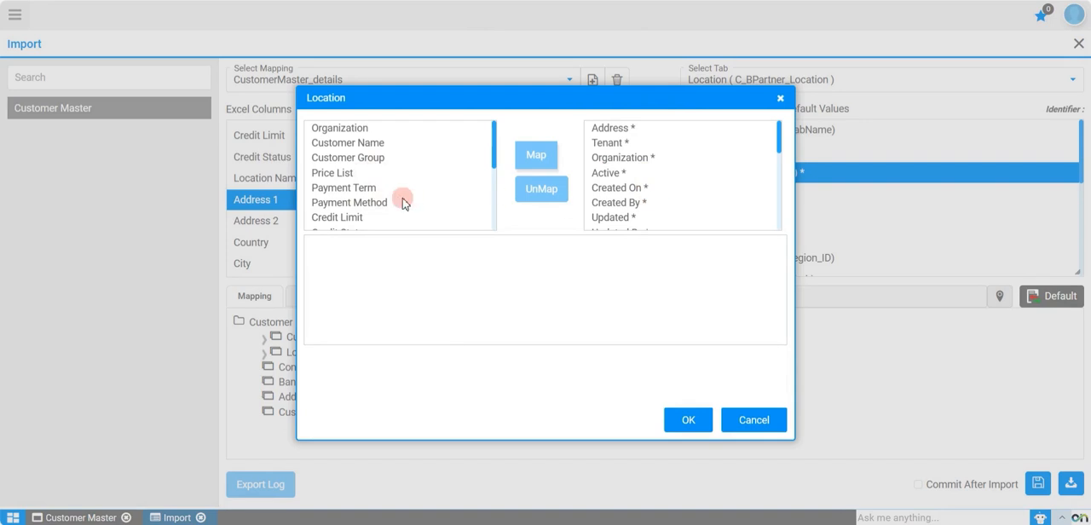
Step: Map the Excel columns Address 1 and Address 2 to the Address 1 and Address 2 fields of the location
scroll(380, 201, "down", 5)
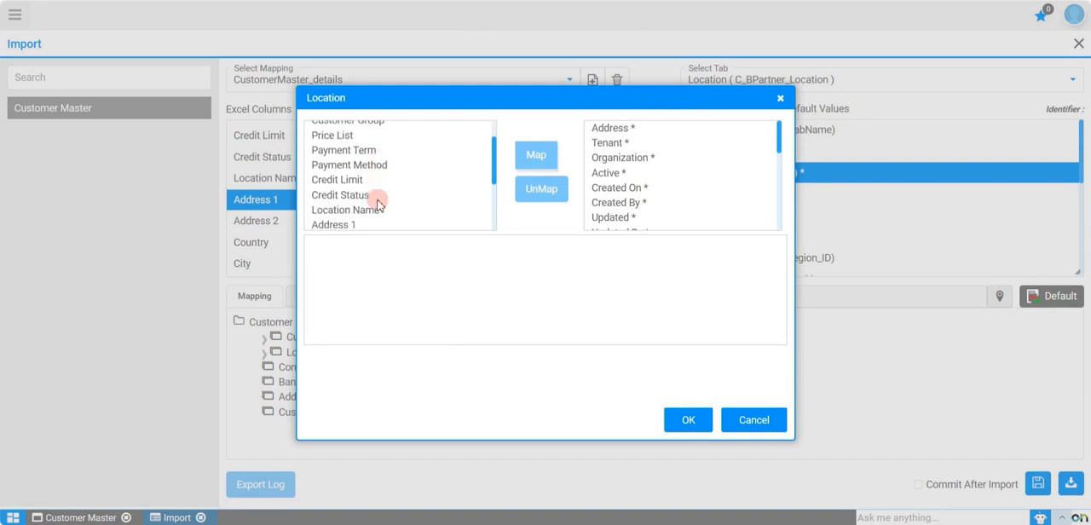
left_click(348, 178)
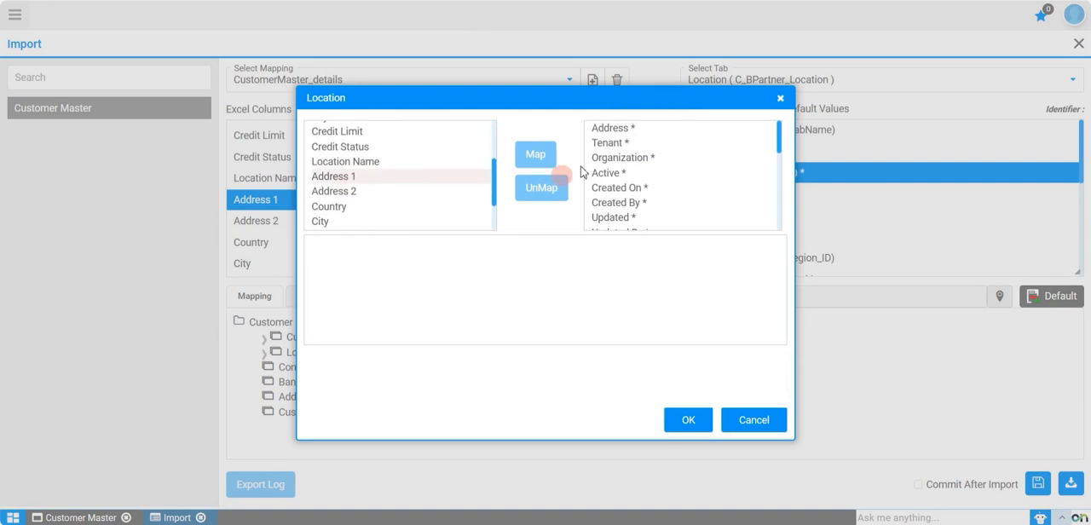
scroll(612, 180, "down", 2)
scroll(613, 180, "down", 1)
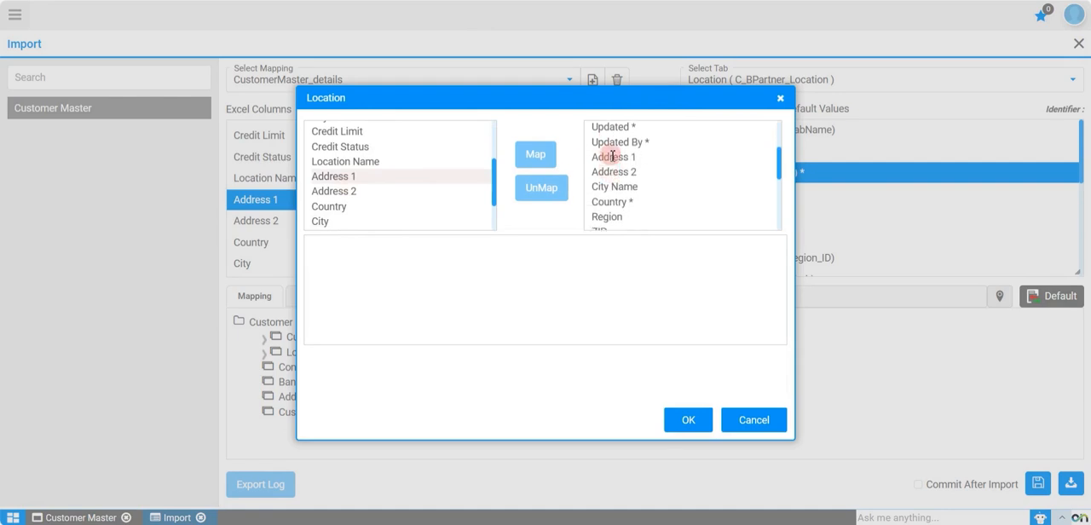
left_click(613, 156)
left_click(548, 156)
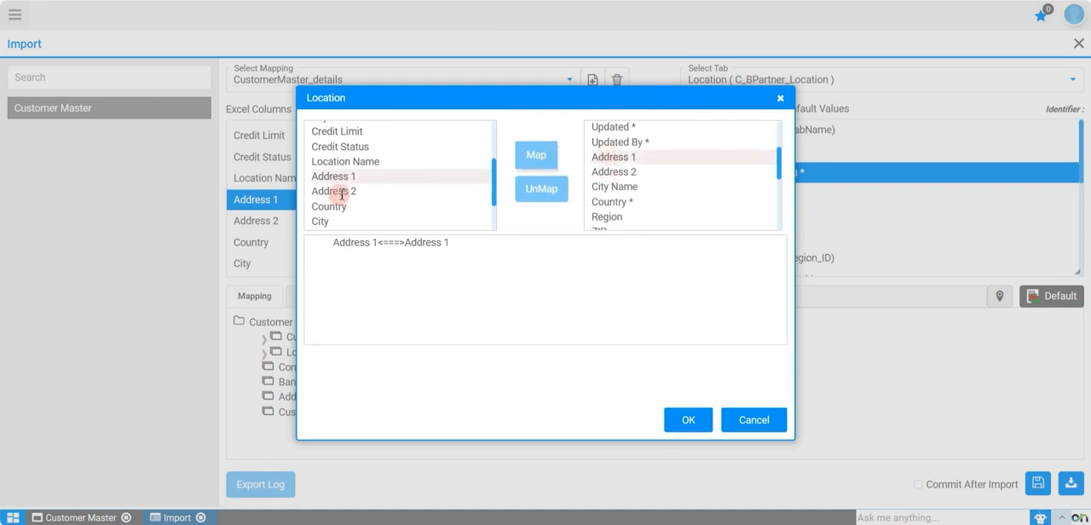
left_click(343, 193)
left_click(602, 171)
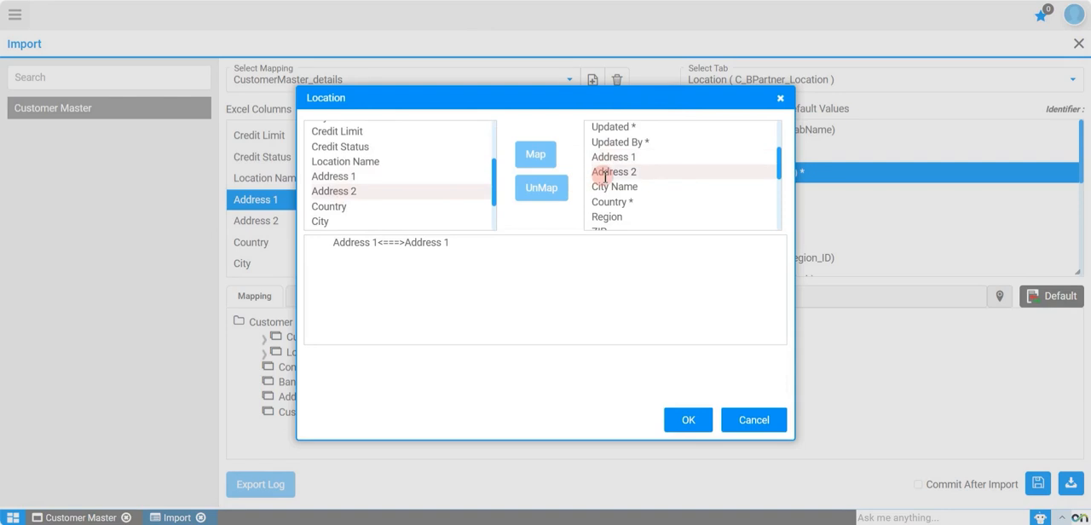
left_click(546, 162)
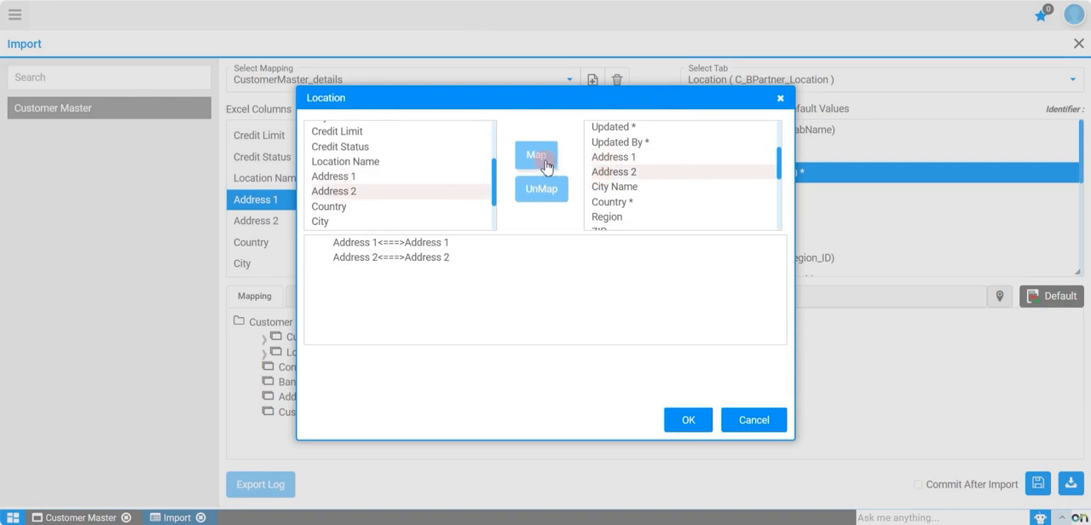
Step: Map the Excel column Country to the Country field and City to the City Name field of the location
left_click(363, 208)
left_click(624, 203)
left_click(538, 158)
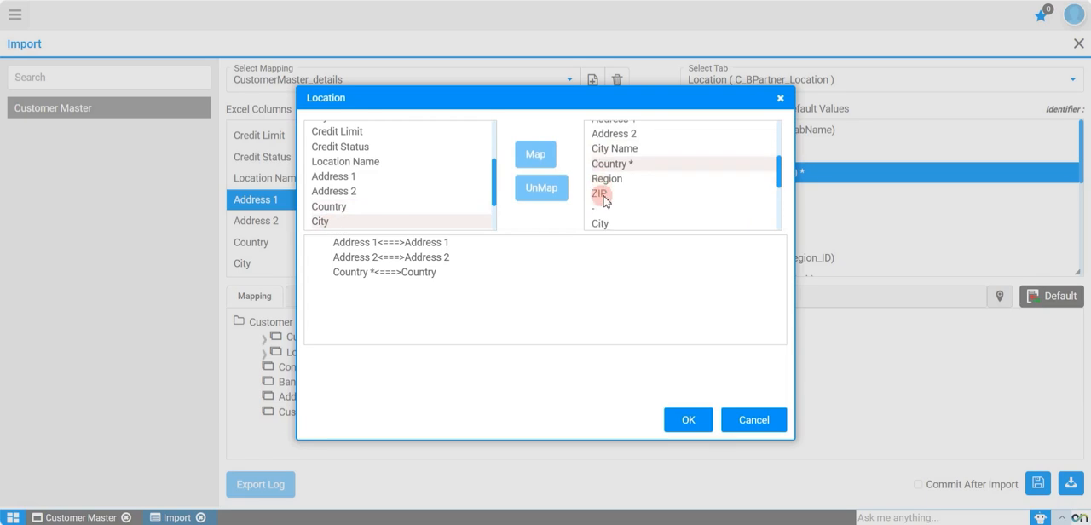
left_click(611, 145)
left_click(536, 156)
Step: Map the Excel columns Region and Zip Code to the location's Region and ZIP fields, and accept the address mapping
scroll(417, 179, "down", 2)
left_click(388, 185)
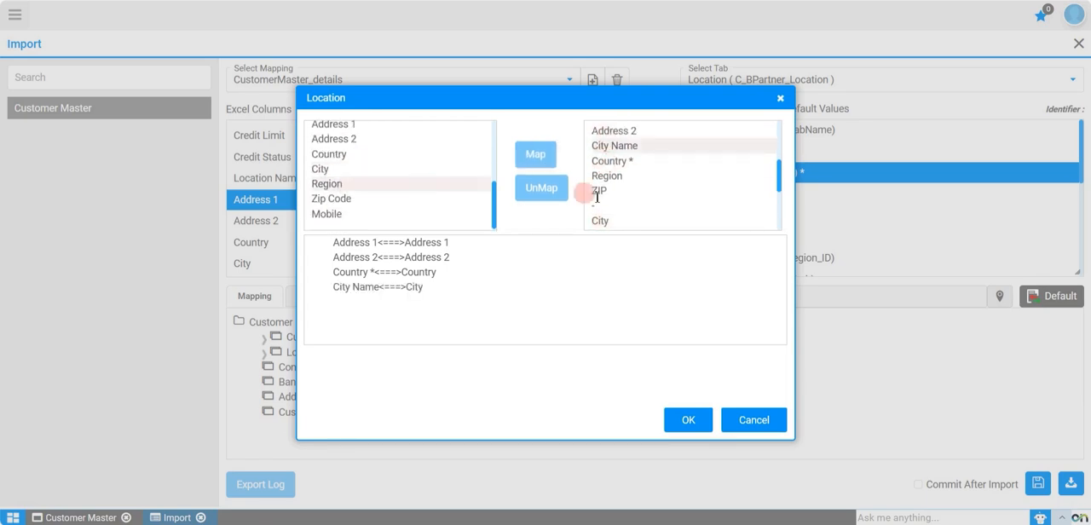
scroll(619, 189, "down", 1)
left_click(612, 203)
left_click(539, 162)
left_click(345, 199)
left_click(607, 159)
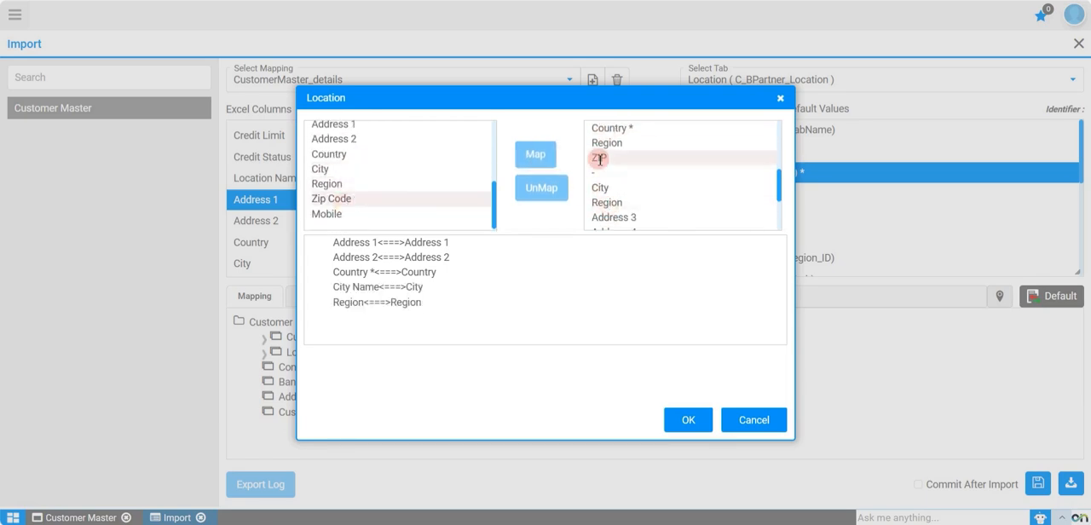
left_click(540, 162)
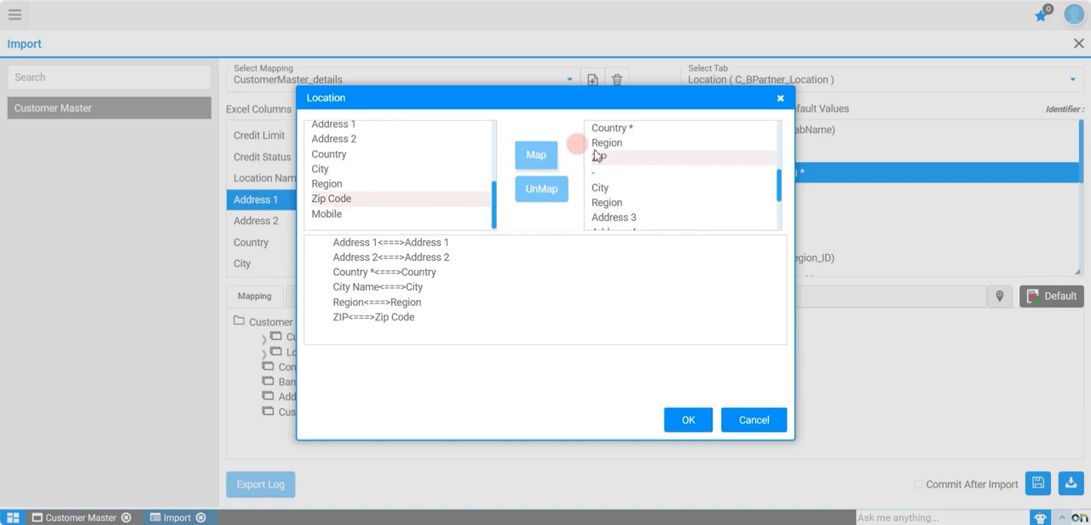
left_click(687, 431)
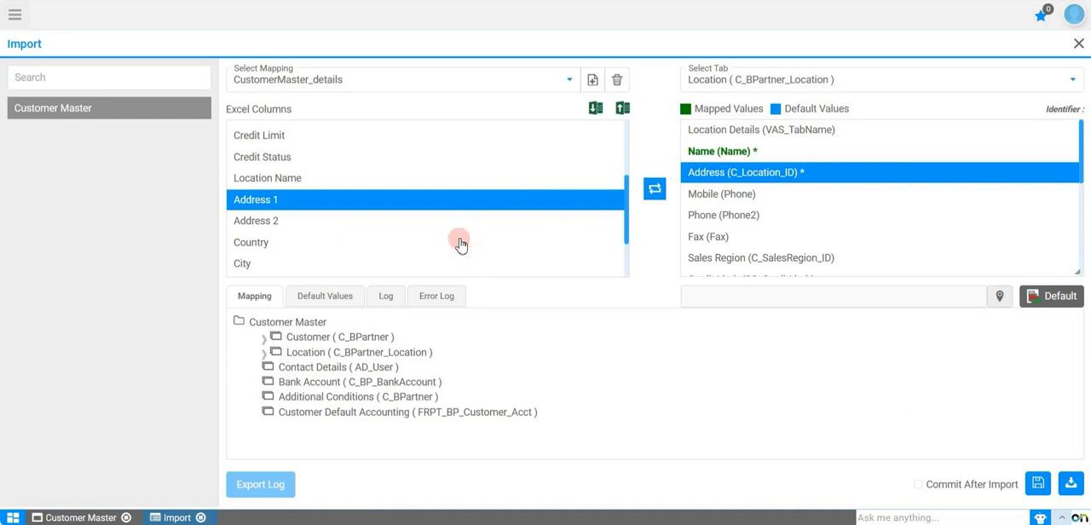
Step: Map the Mobile Excel column to the Mobile (Phone) field of the Location table and save the import mapping
scroll(460, 244, "down", 3)
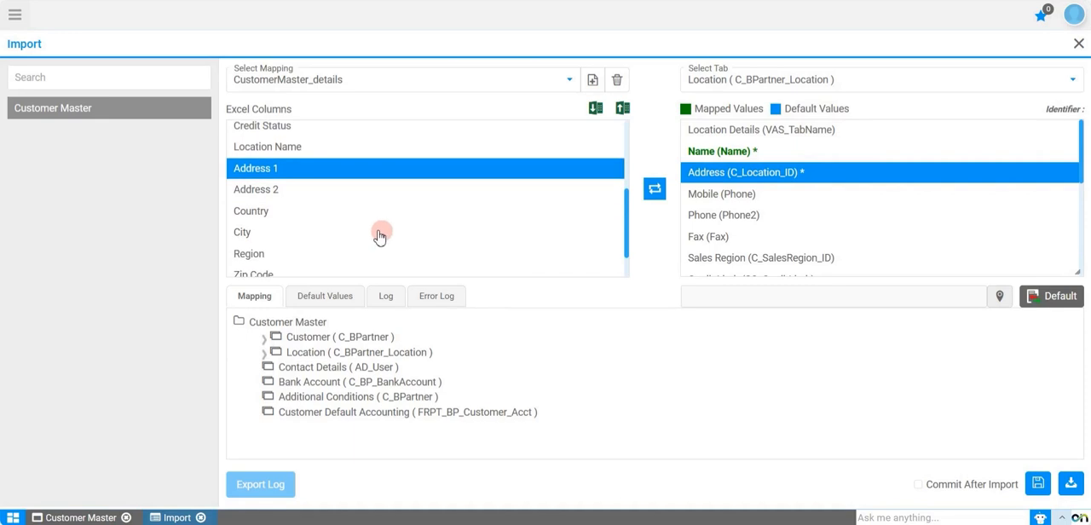
left_click(271, 255)
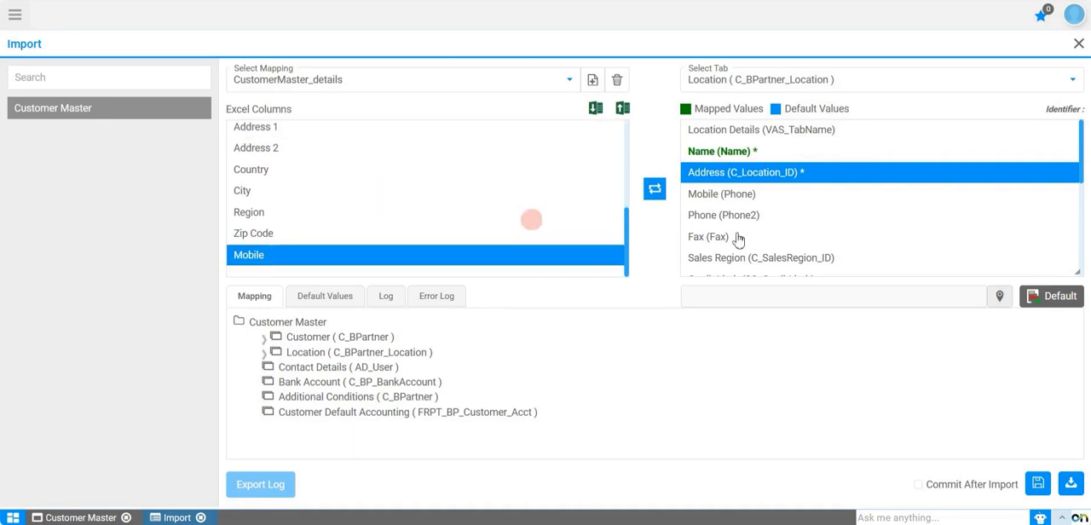
left_click(742, 195)
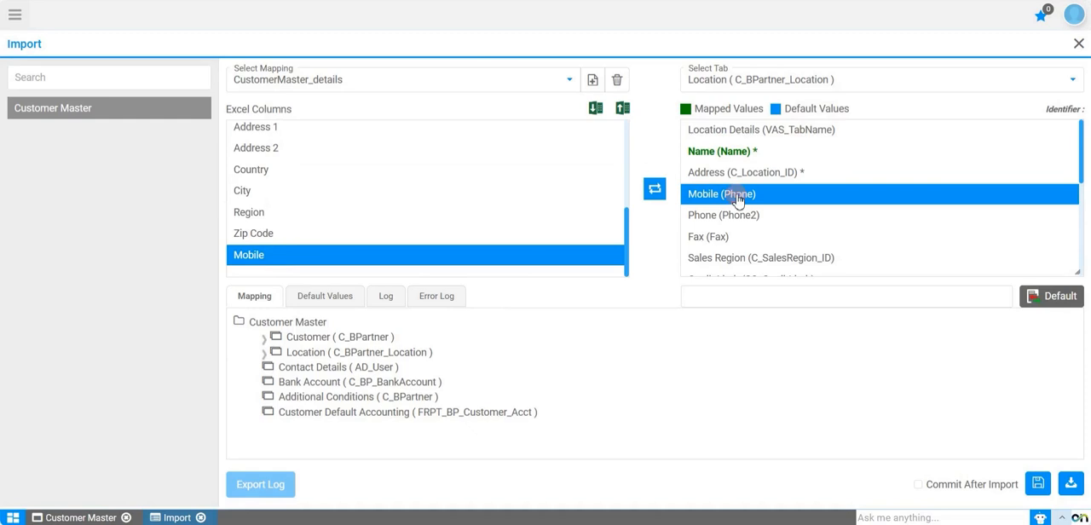
left_click(655, 187)
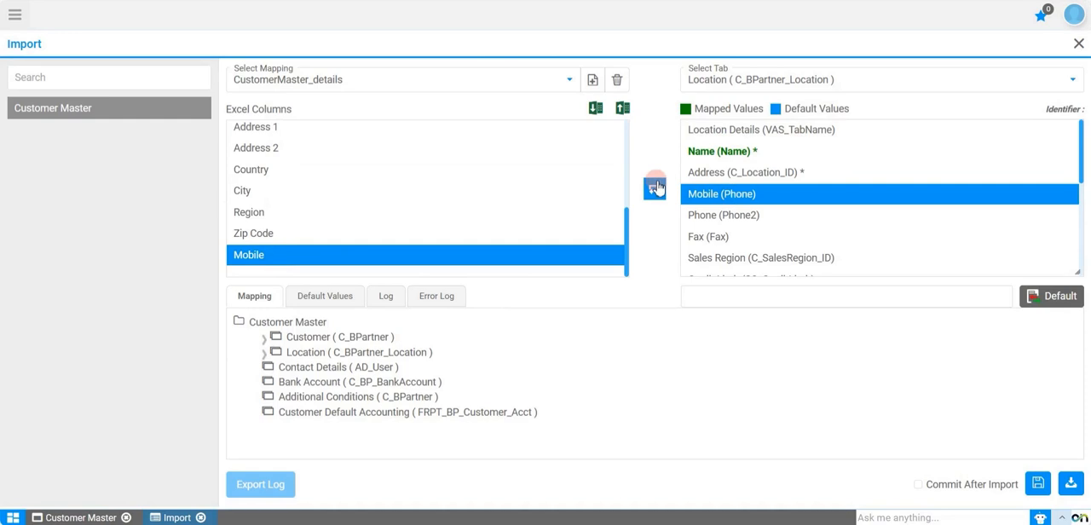
left_click(1046, 492)
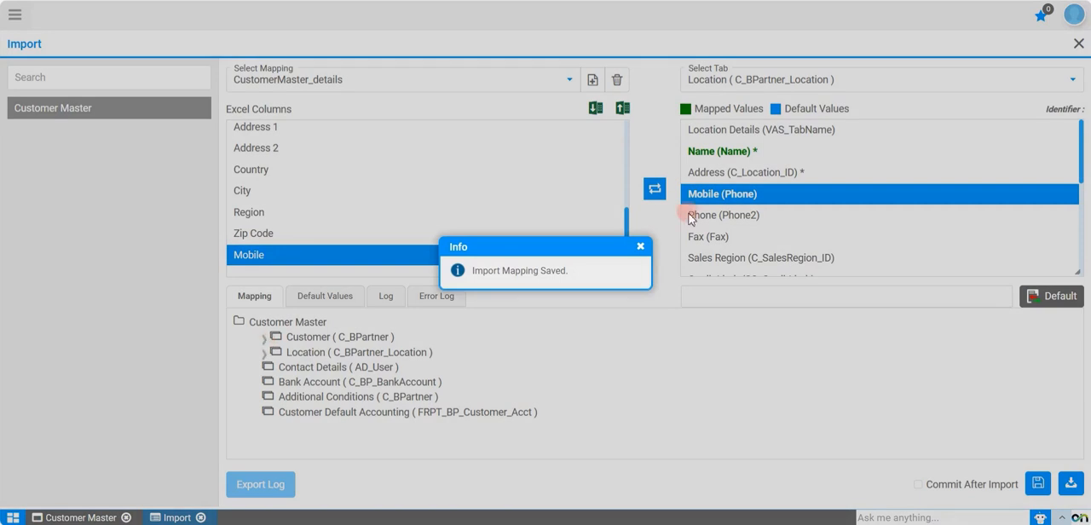
left_click(641, 246)
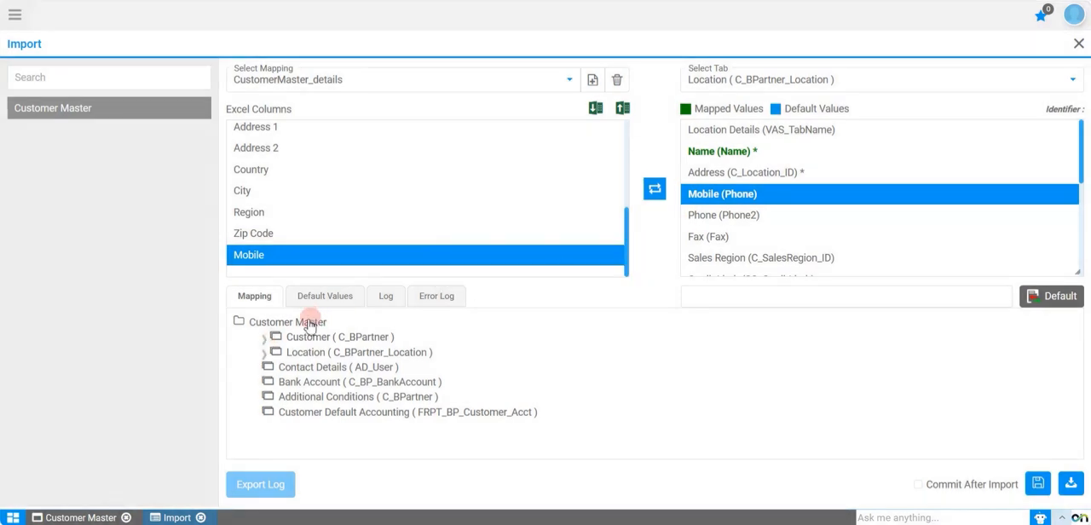
Step: Review the mapped fields under Customer and Location, and the default values under Customer
left_click(267, 344)
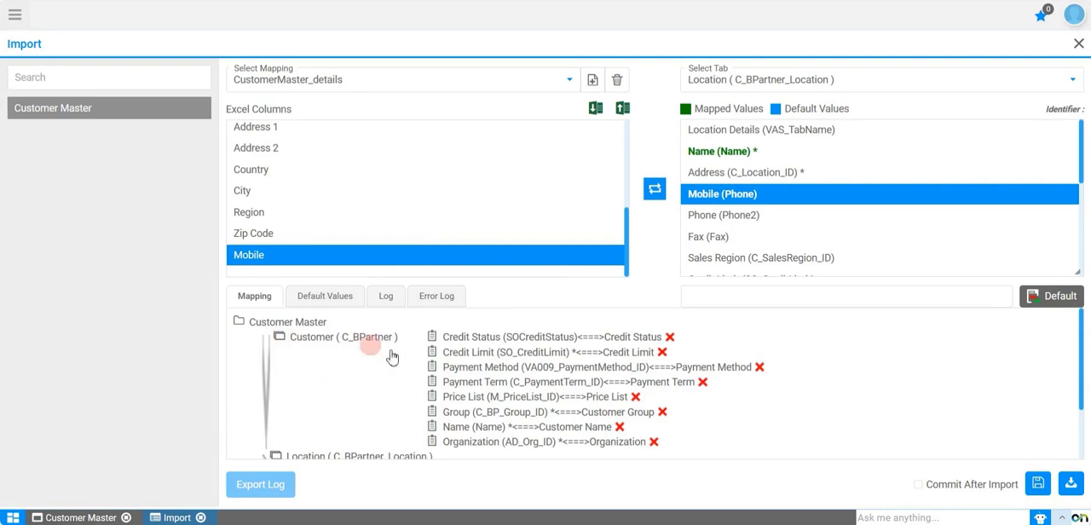
scroll(531, 375, "down", 1)
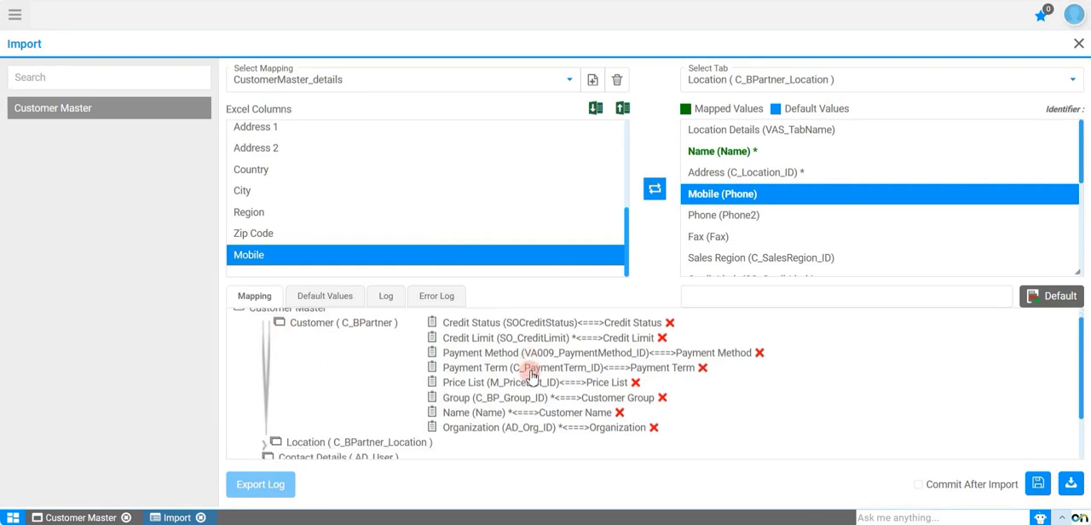
scroll(530, 375, "down", 4)
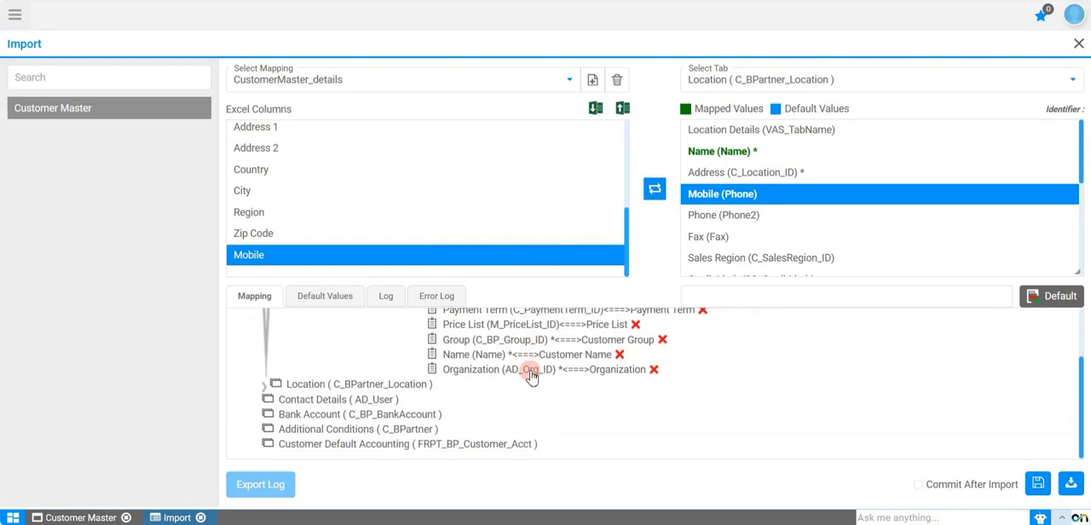
left_click(266, 387)
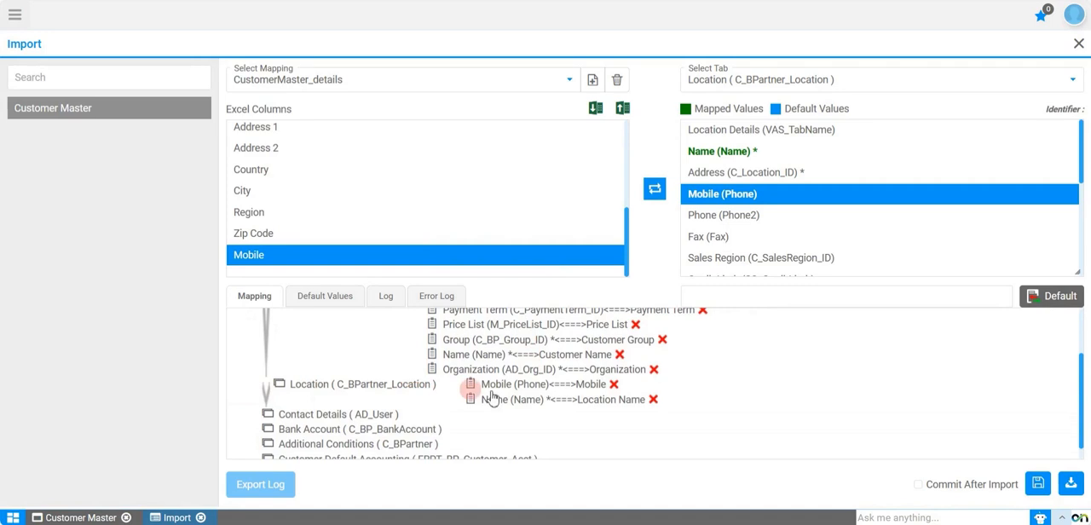
scroll(573, 420, "down", 1)
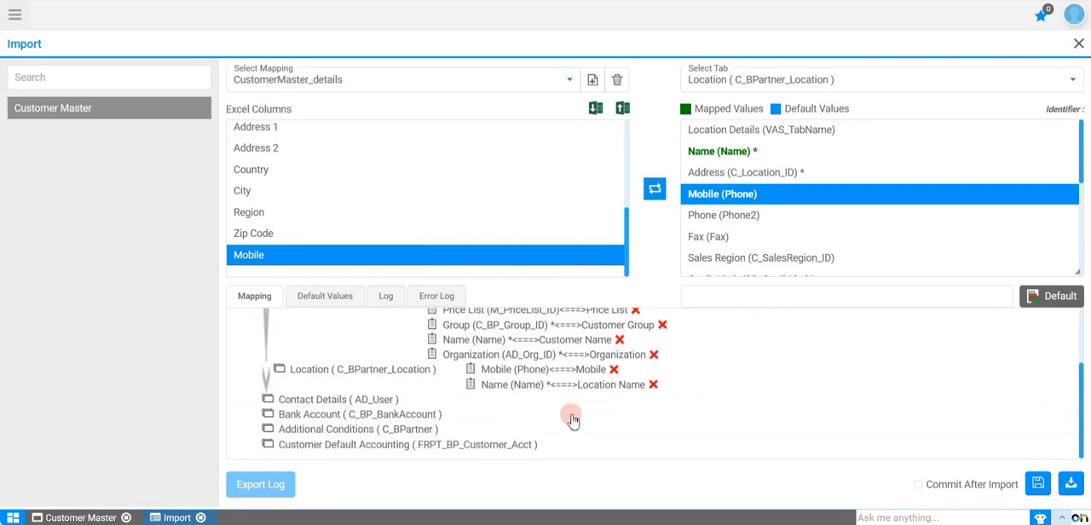
left_click(316, 300)
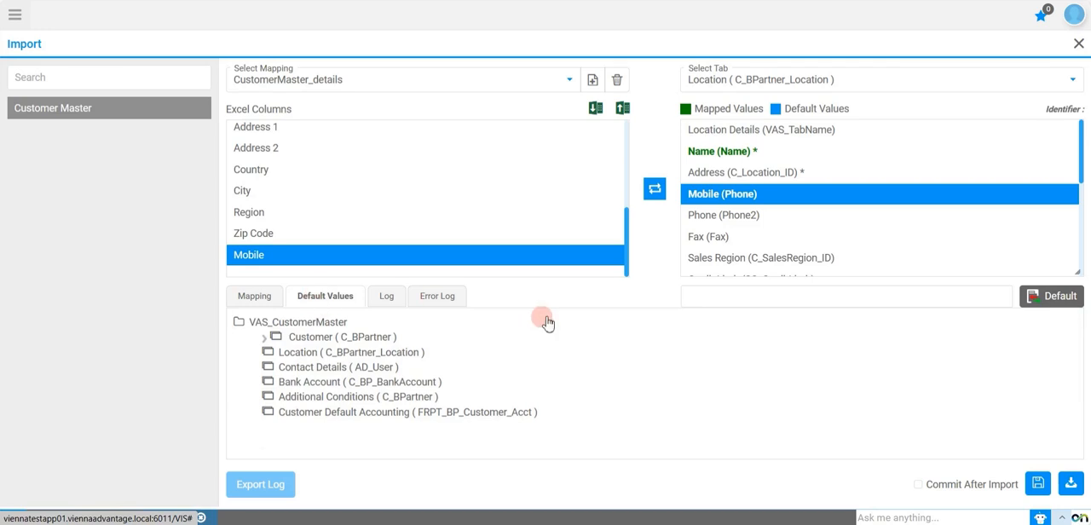
left_click(265, 339)
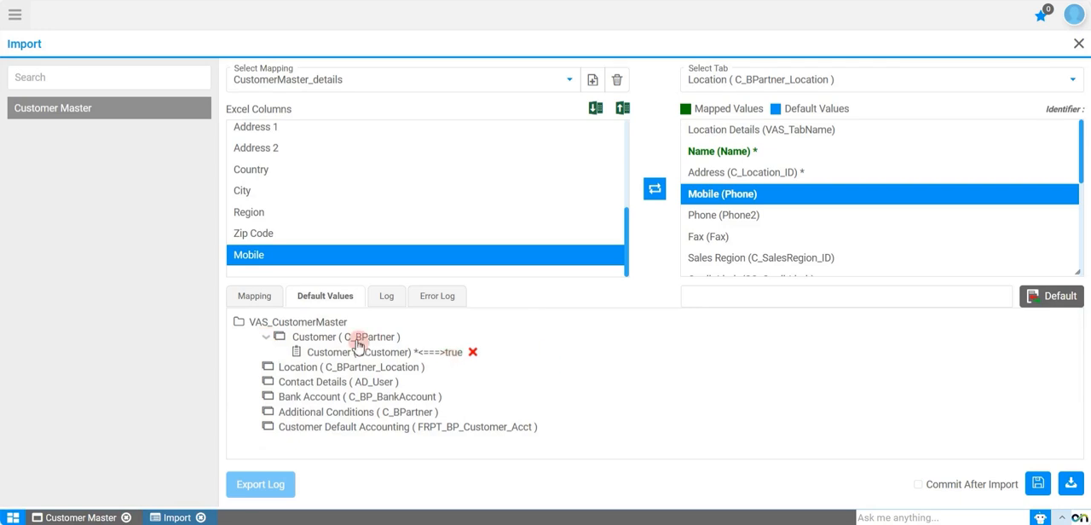
Step: Delete the Price List mapping from the Customer table and switch the mapping target to Customer (C_BPartner)
left_click(266, 338)
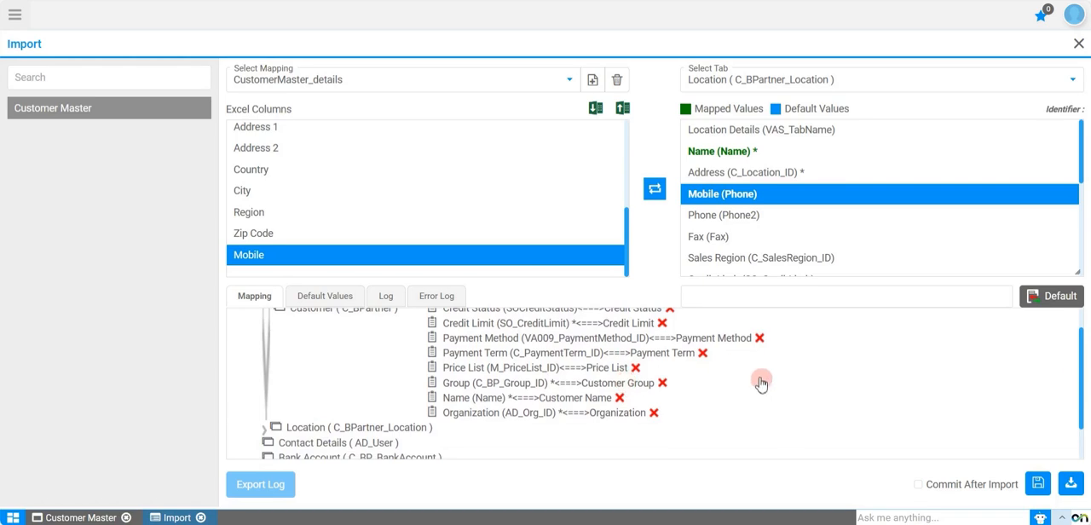
left_click(635, 367)
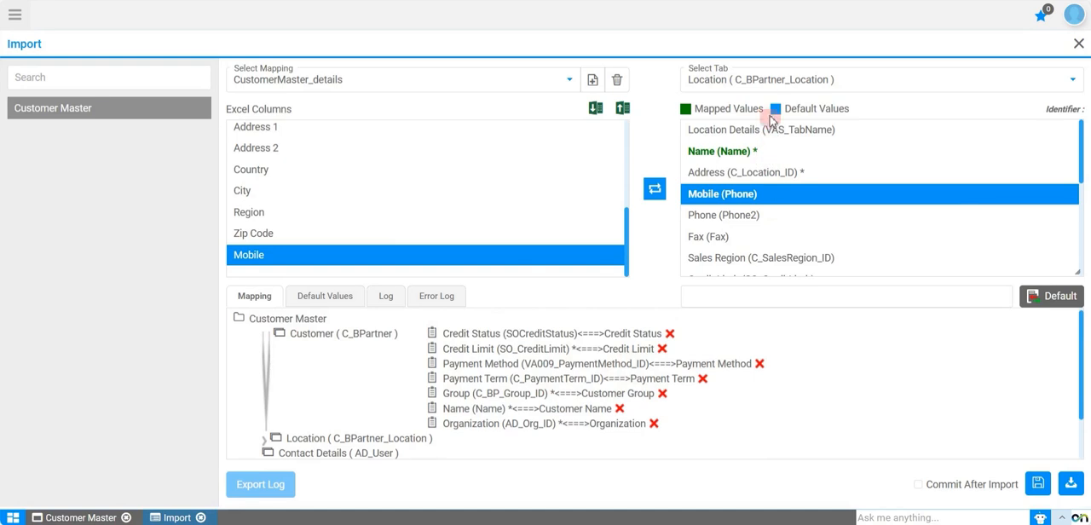
left_click(764, 84)
left_click(758, 114)
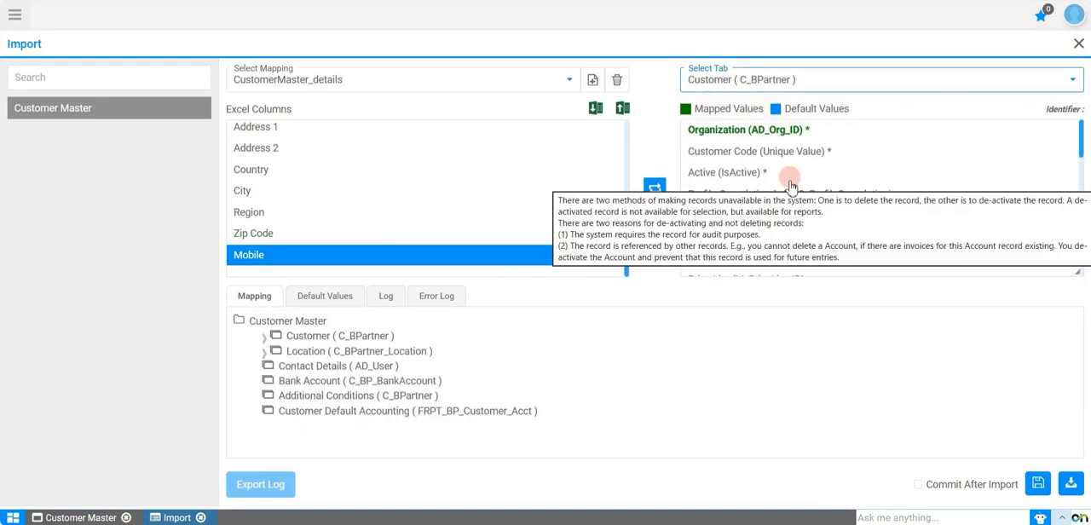
Step: Save the CustomerMaster_details import mapping and run the import without committing the records
scroll(741, 230, "down", 2)
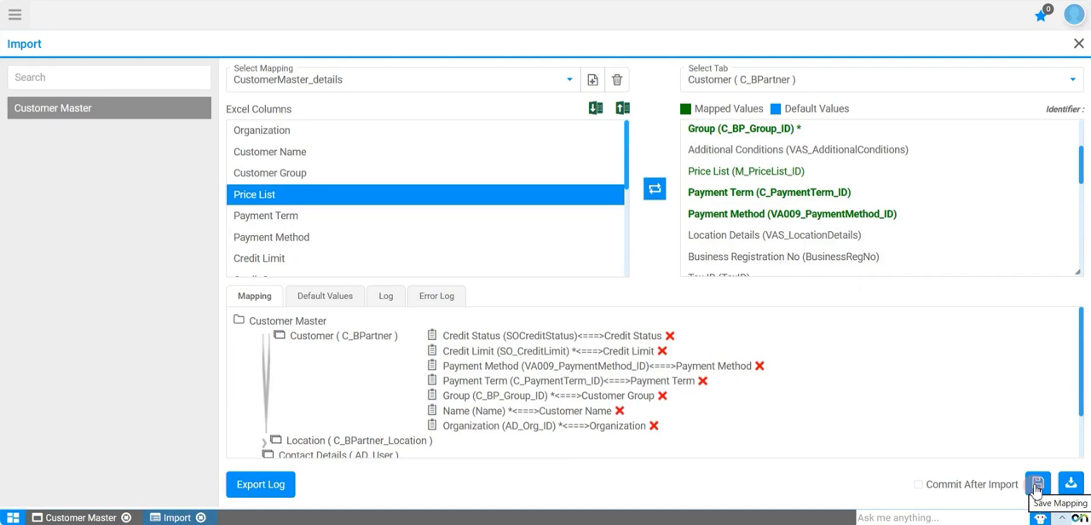
left_click(1036, 485)
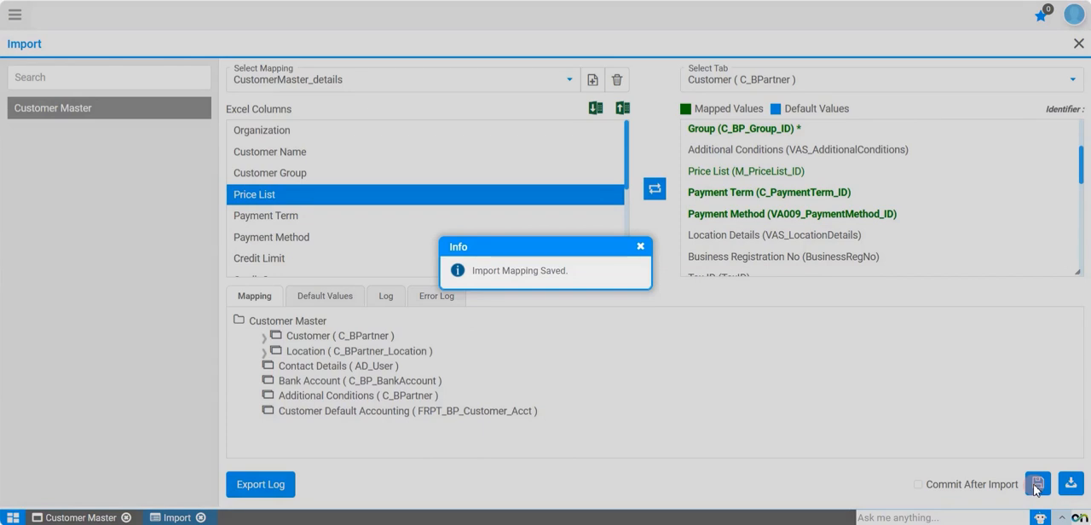
left_click(641, 249)
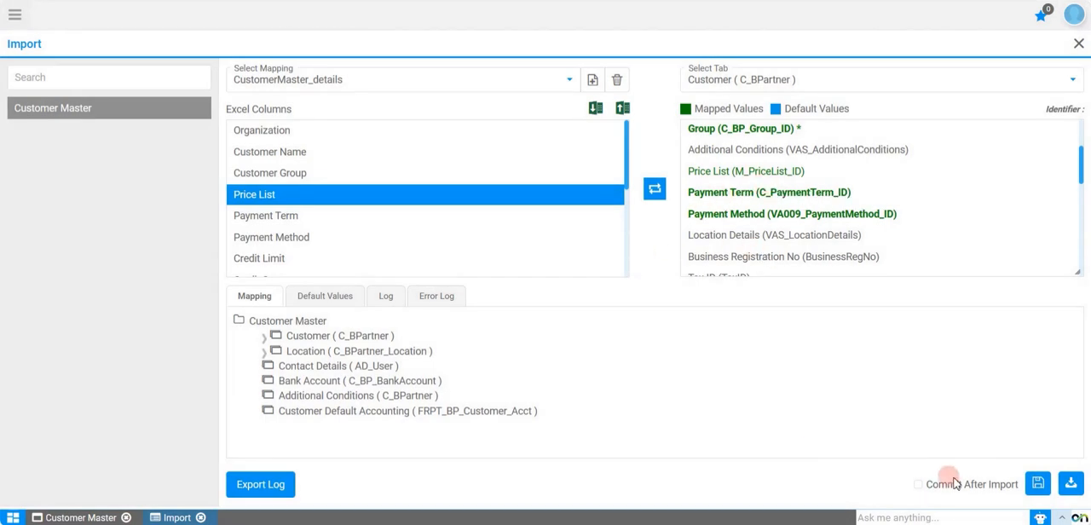
left_click(1070, 485)
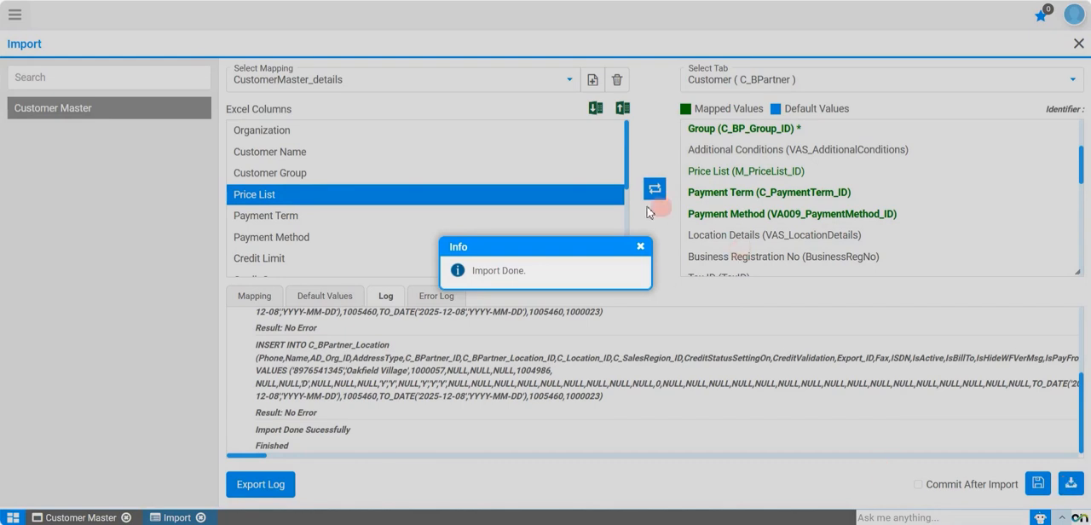
left_click(640, 247)
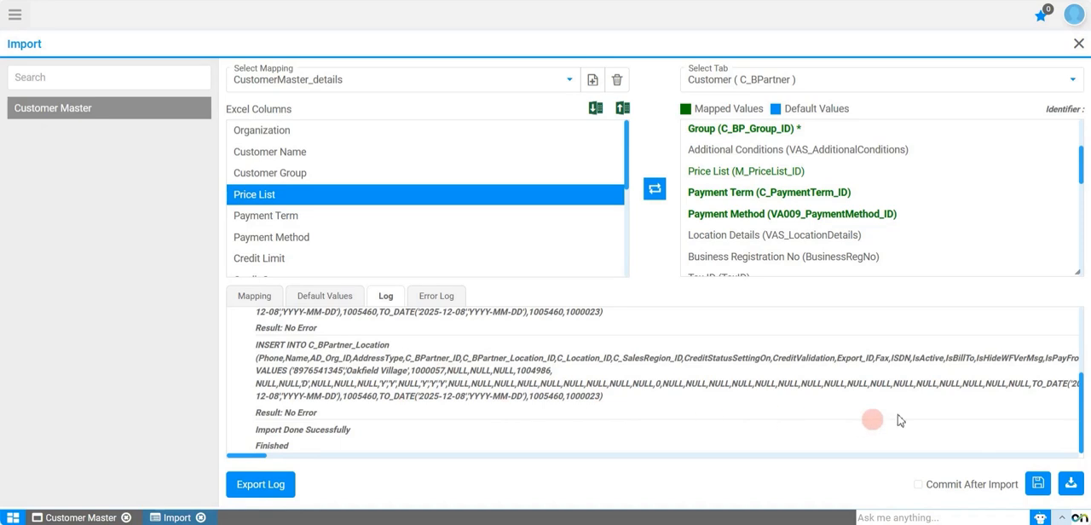
Step: Enable Commit After Import and run the customer import
left_click(919, 485)
left_click(1070, 484)
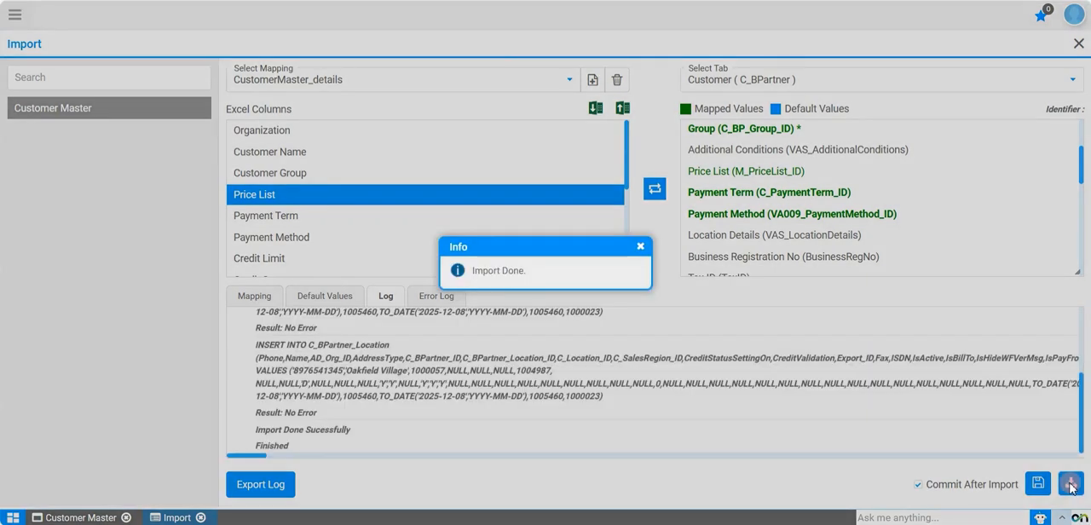
left_click(643, 250)
Step: Switch to the Customer Master window, reload its records and open the Global Enterprises customer
left_click(98, 518)
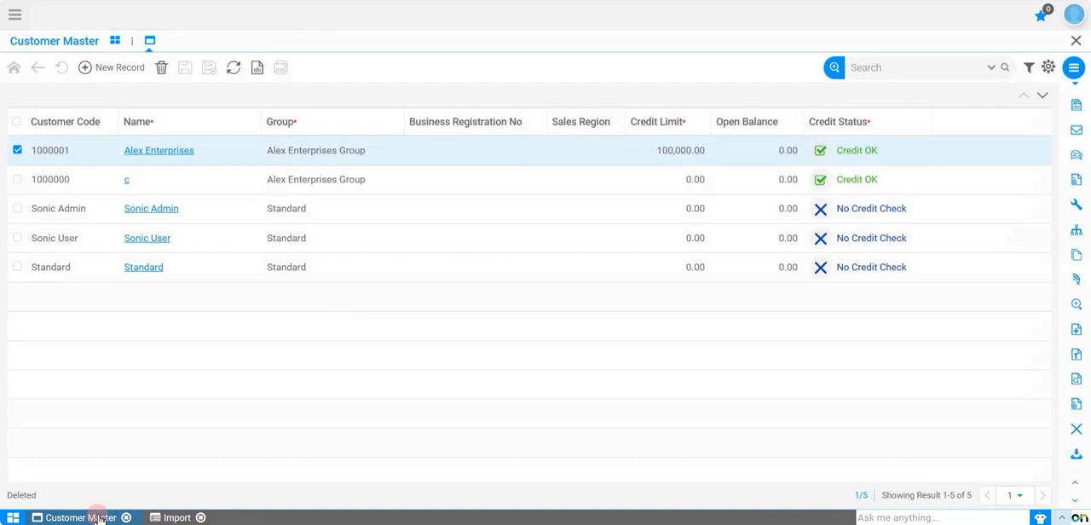
left_click(1003, 69)
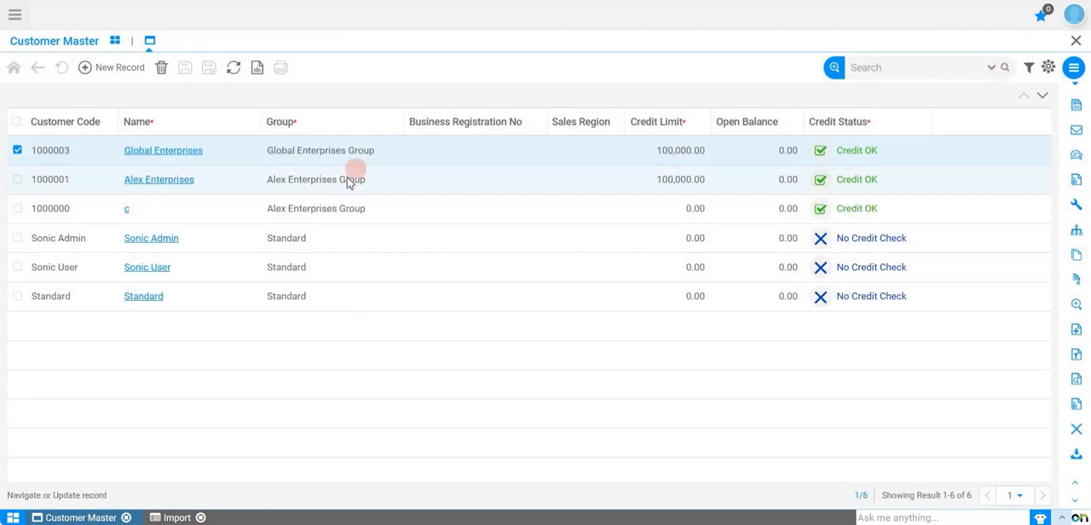
left_click(185, 152)
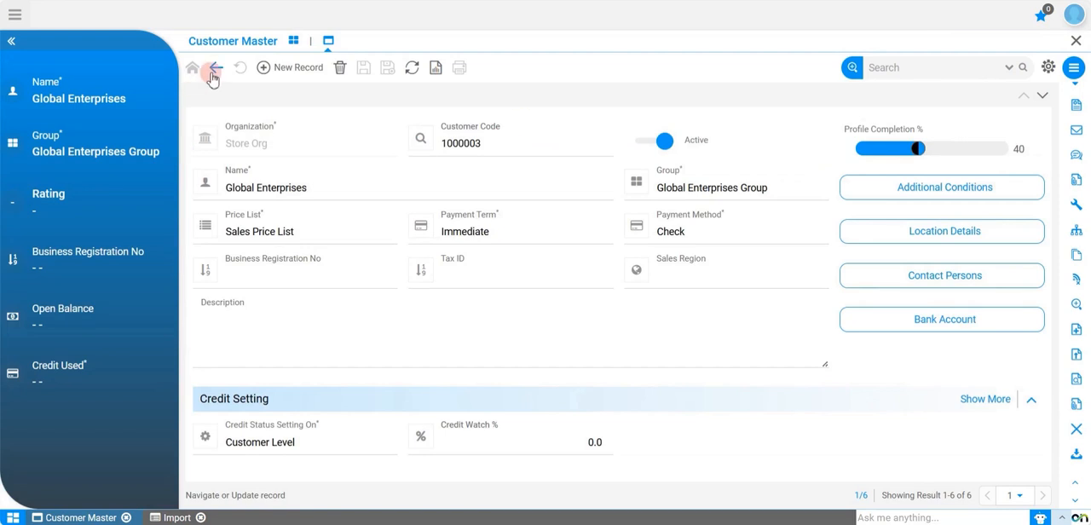
Step: Open the customer's location record and check its full address details without changing them
left_click(909, 230)
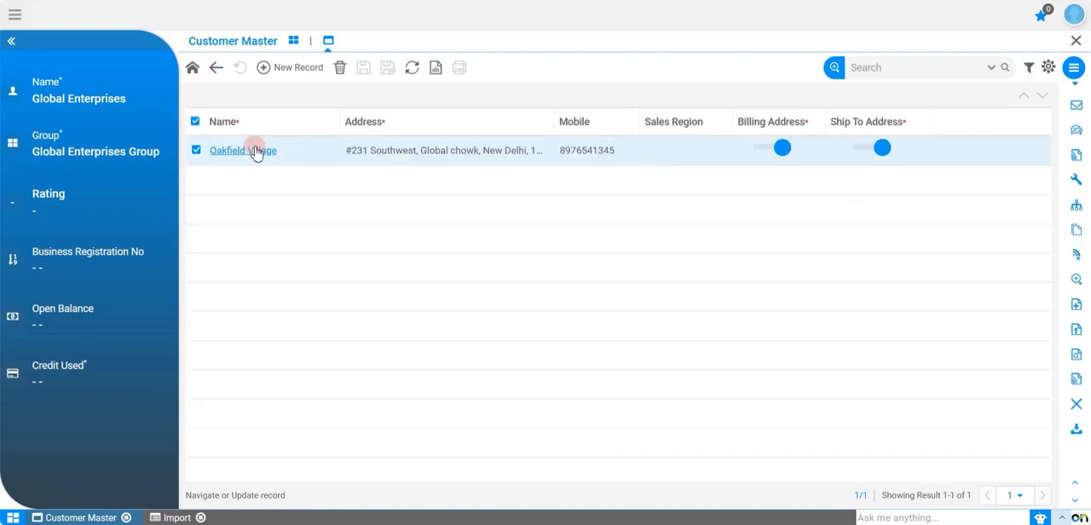
left_click(255, 151)
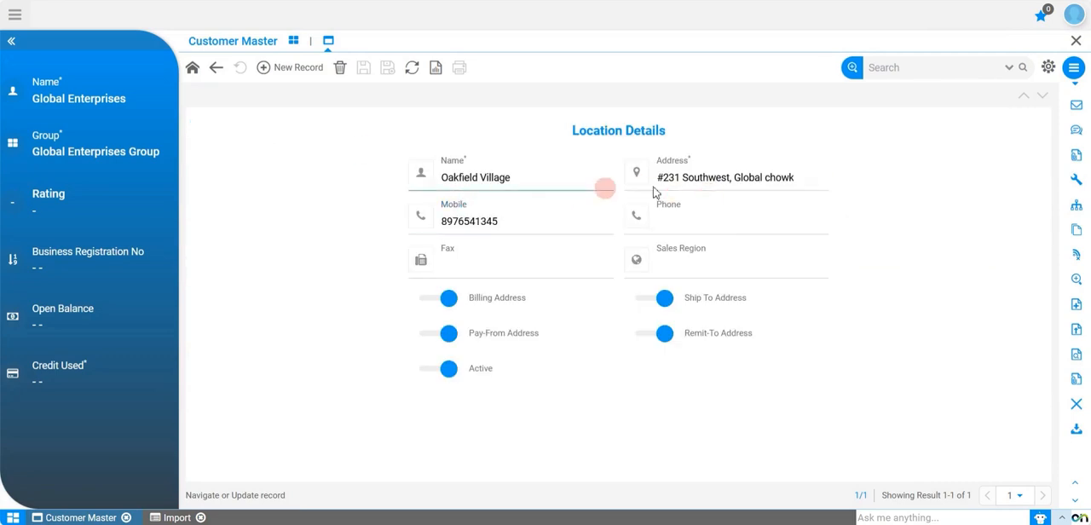
left_click(818, 179)
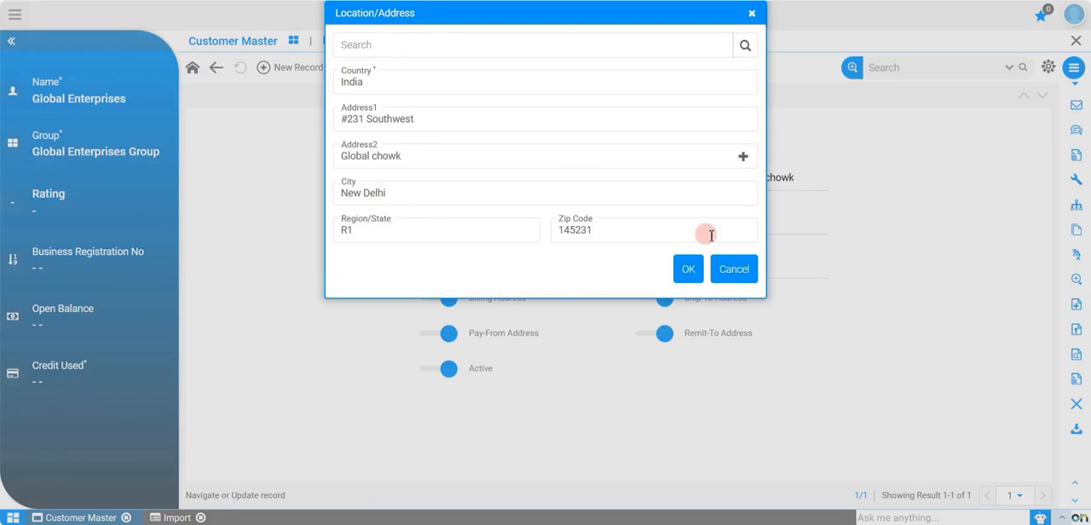
left_click(729, 267)
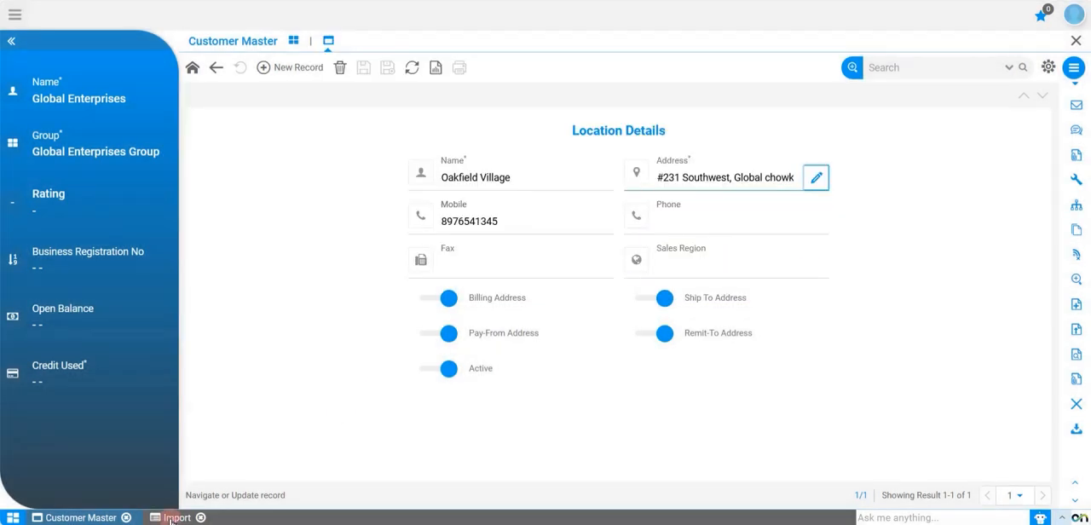
Step: Return to the Import window, download the mapping's Excel template and check the columns in VAS_CustomerMaster (9).xlsx
left_click(172, 518)
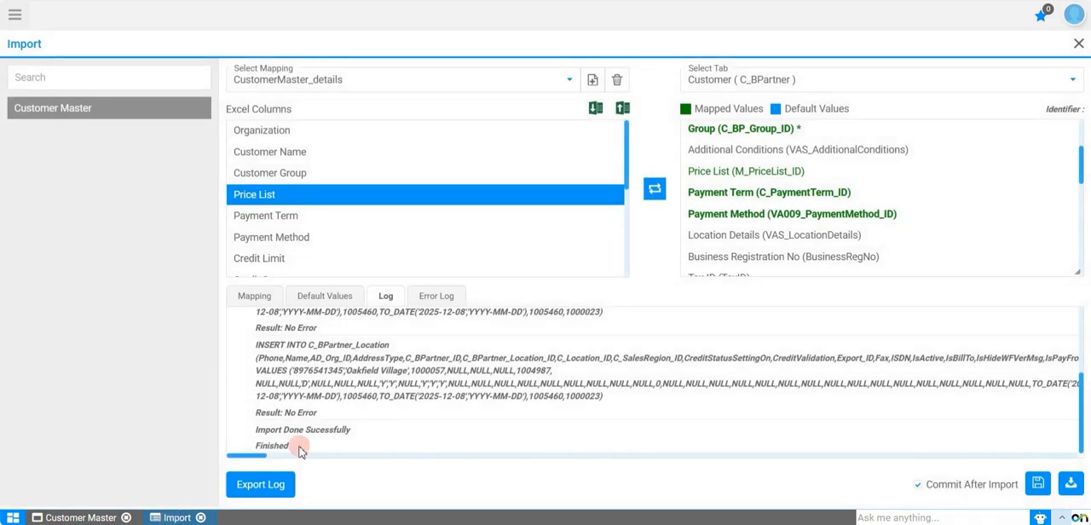
left_click(594, 109)
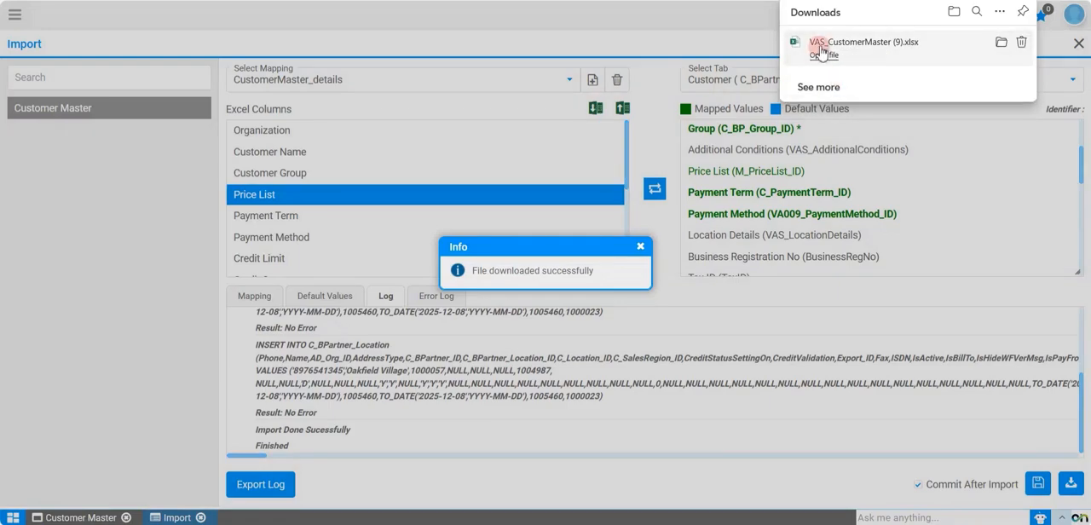
left_click(821, 53)
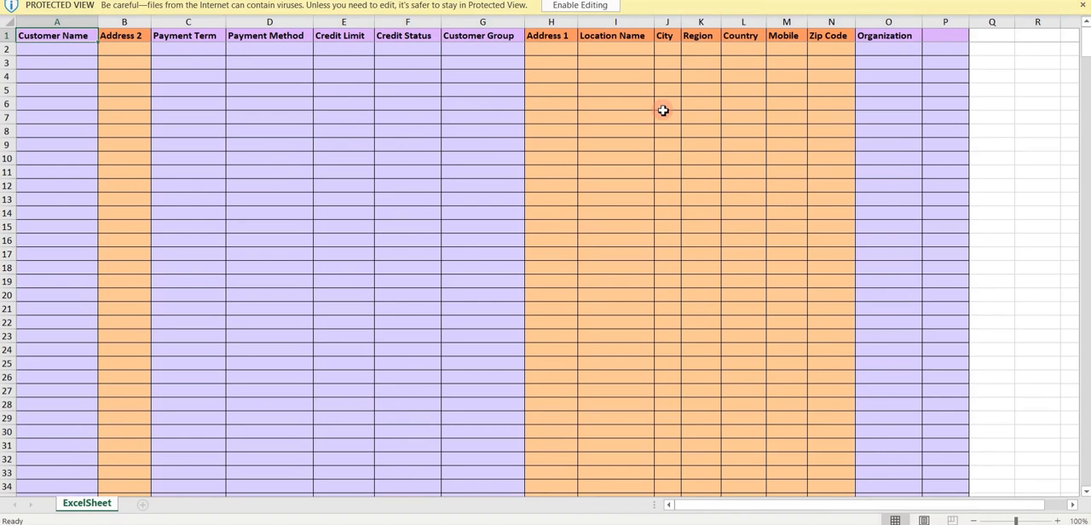
left_click(1077, 1)
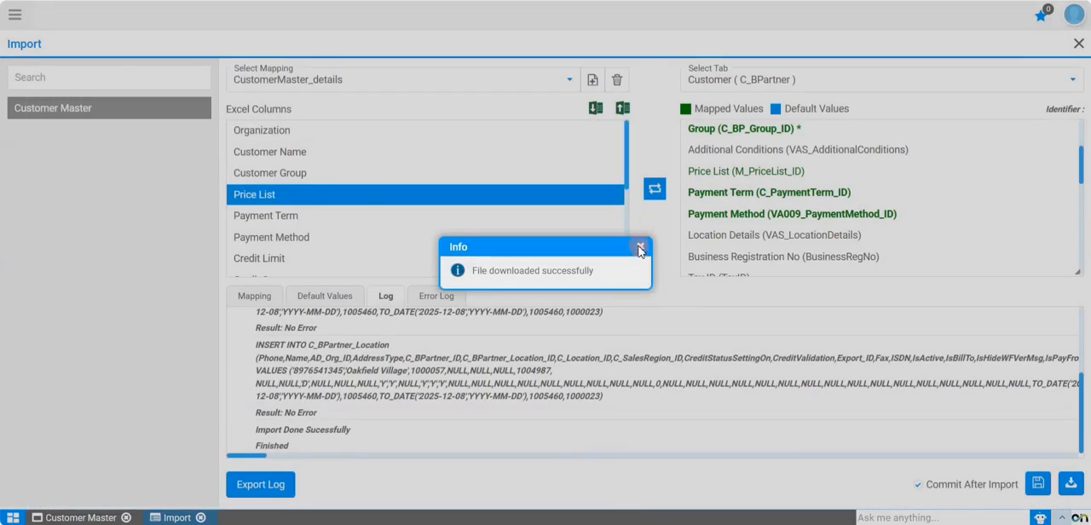
left_click(640, 251)
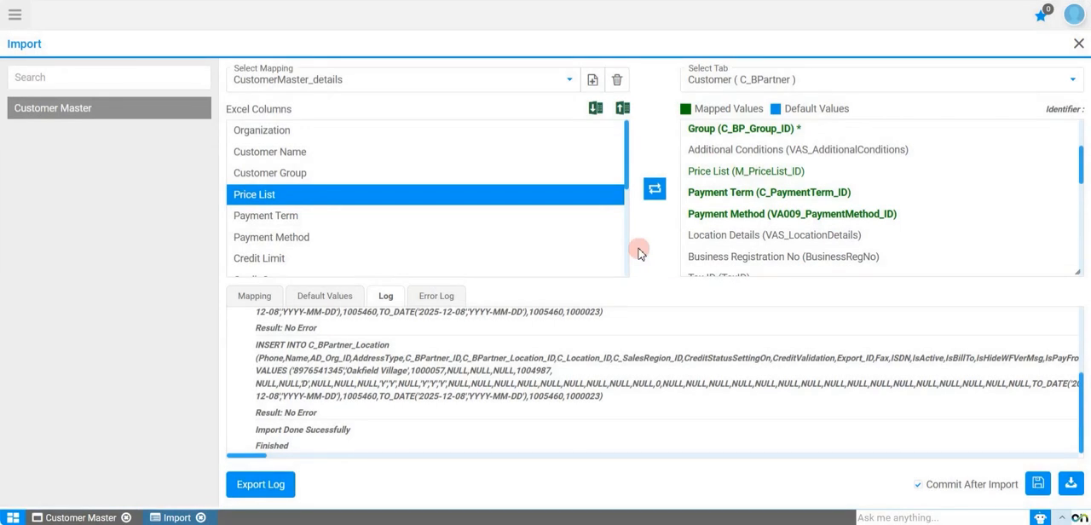